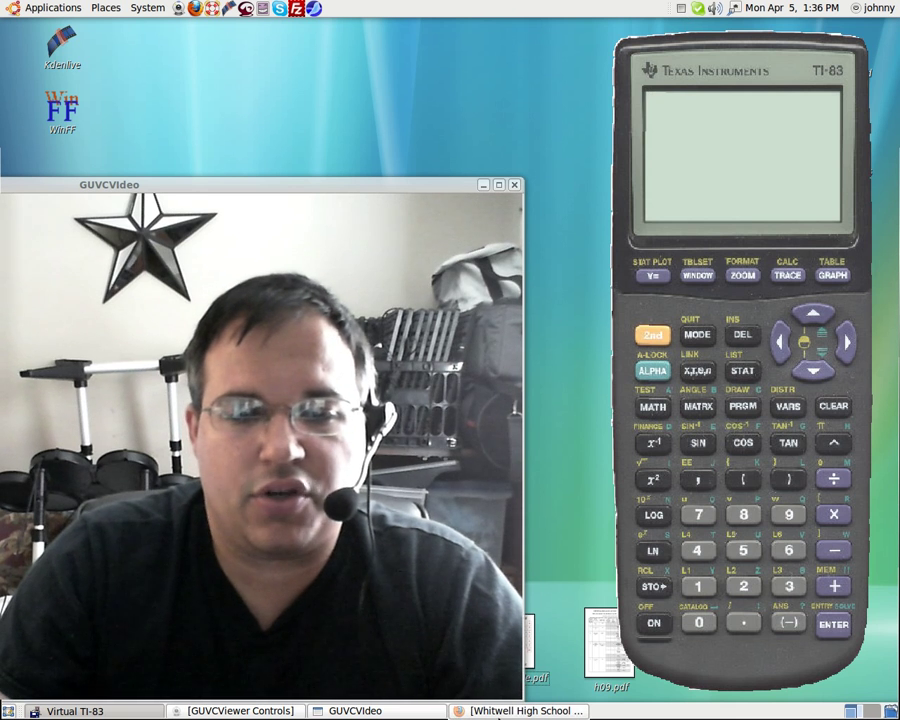
- Look up the ti83.zip download address on the school website, then return to the calculator
left_click(515, 711)
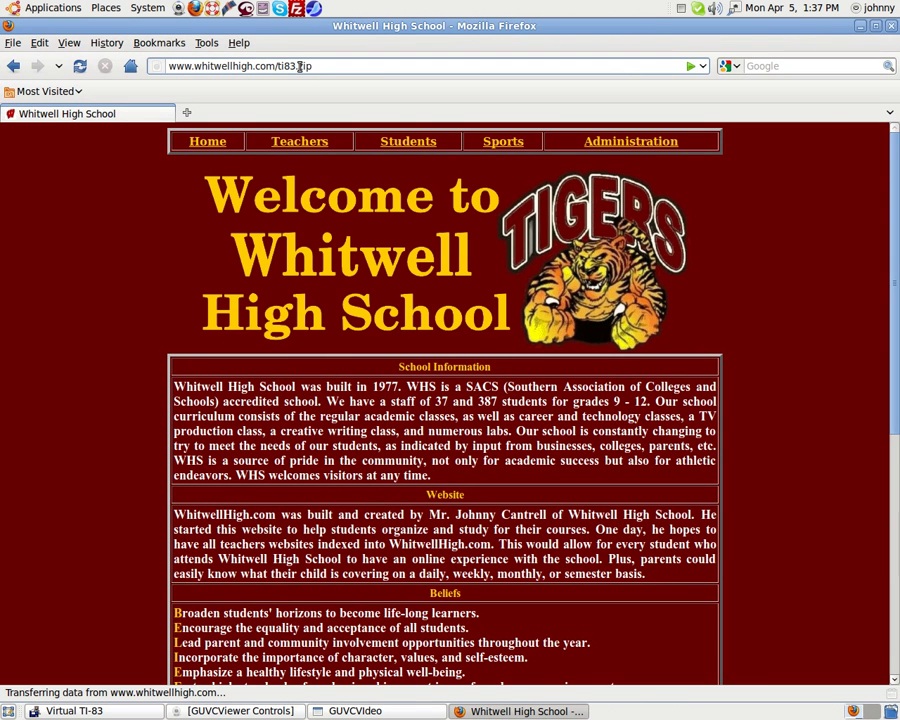
left_click(320, 62)
left_click(859, 28)
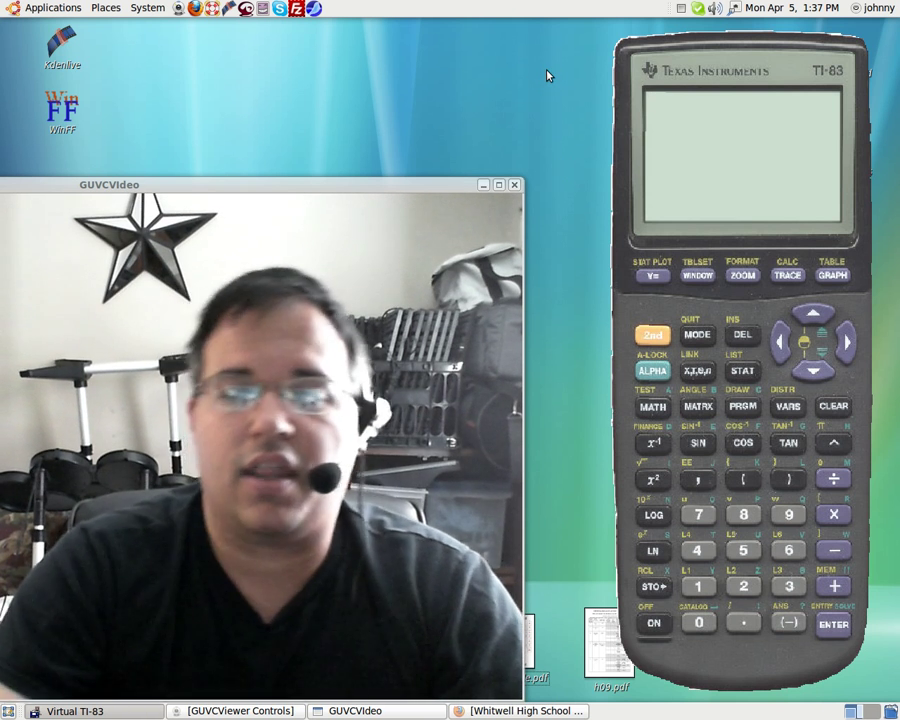
- Move the calculator window slightly left and enter 2.5*10^3
left_click_drag(727, 50, 678, 47)
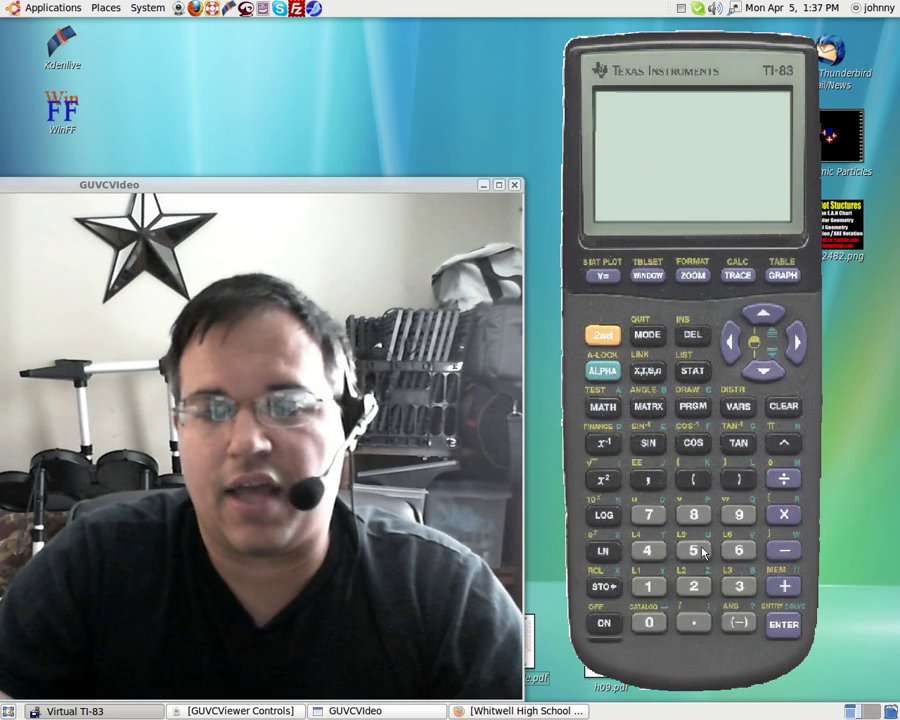
left_click(692, 589)
left_click(694, 621)
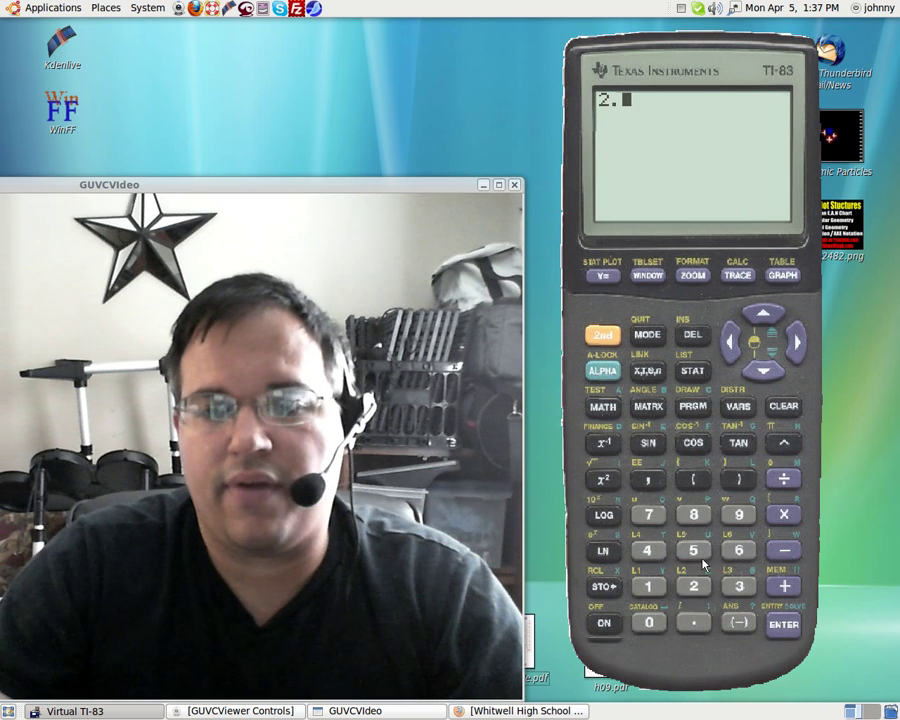
left_click(695, 551)
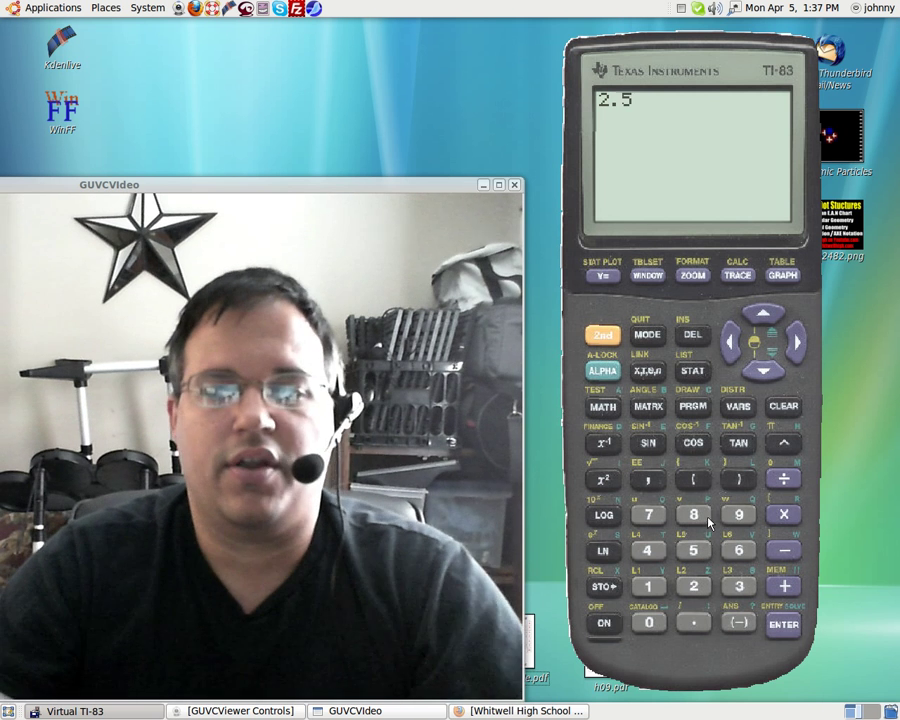
left_click(785, 515)
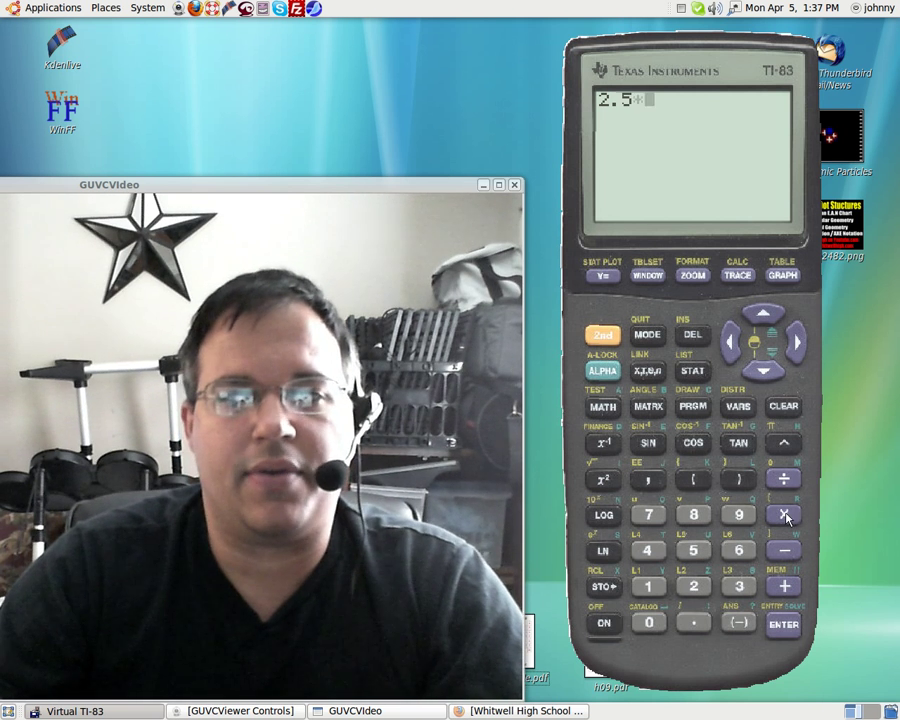
left_click(650, 587)
left_click(650, 623)
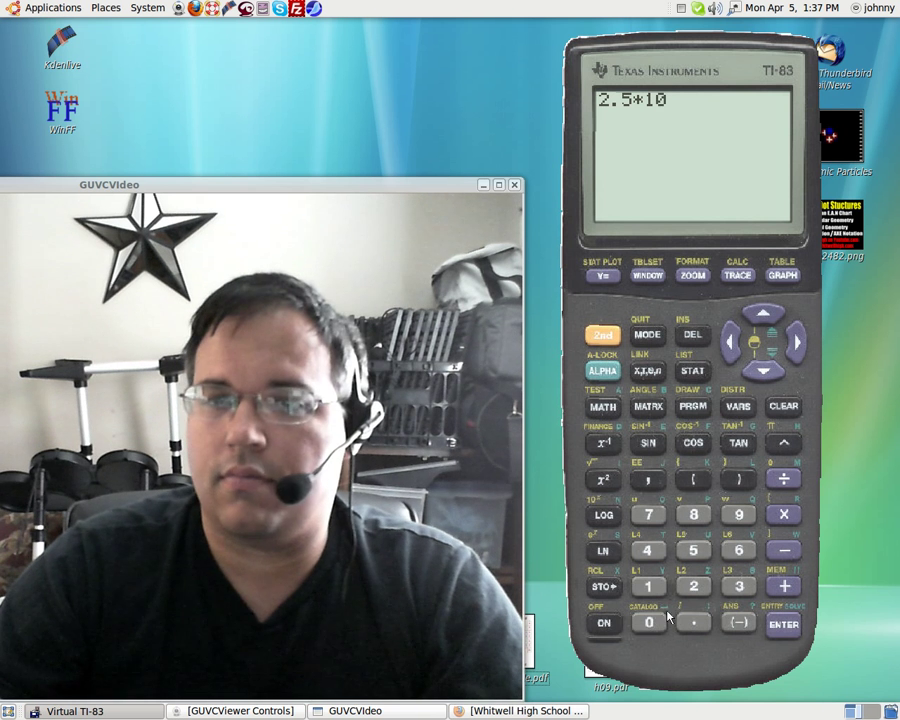
left_click(788, 448)
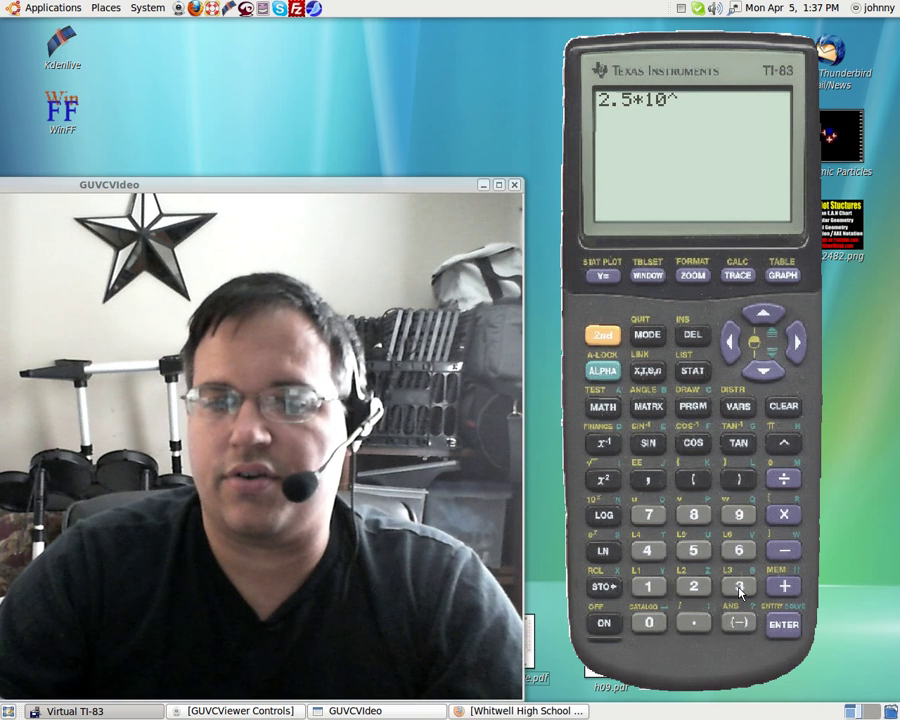
left_click(740, 587)
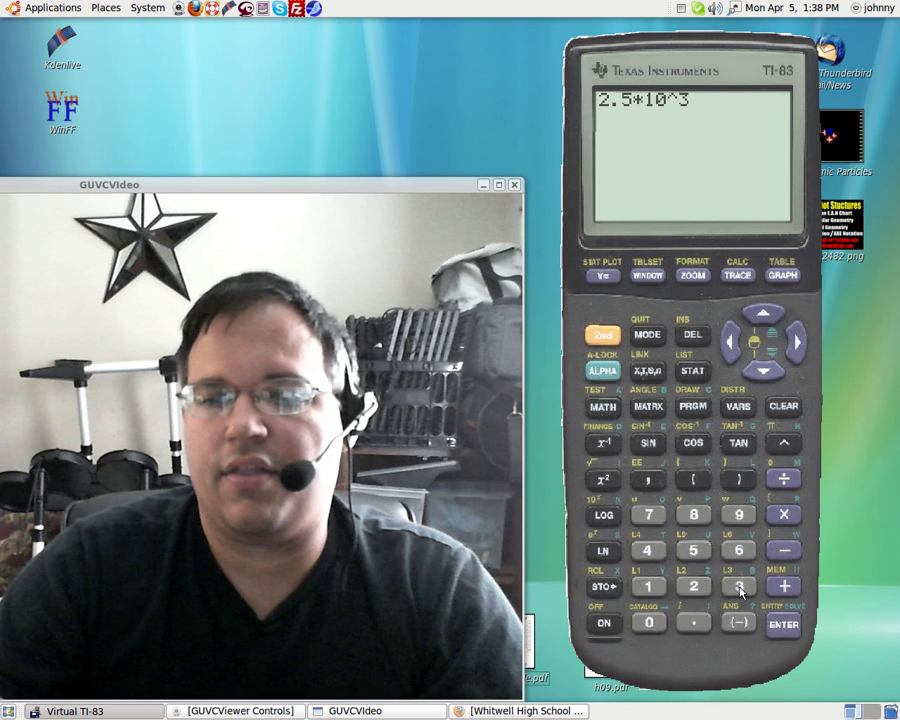
- Multiply by 3.1*10^4 and evaluate, giving 77500000
left_click(796, 516)
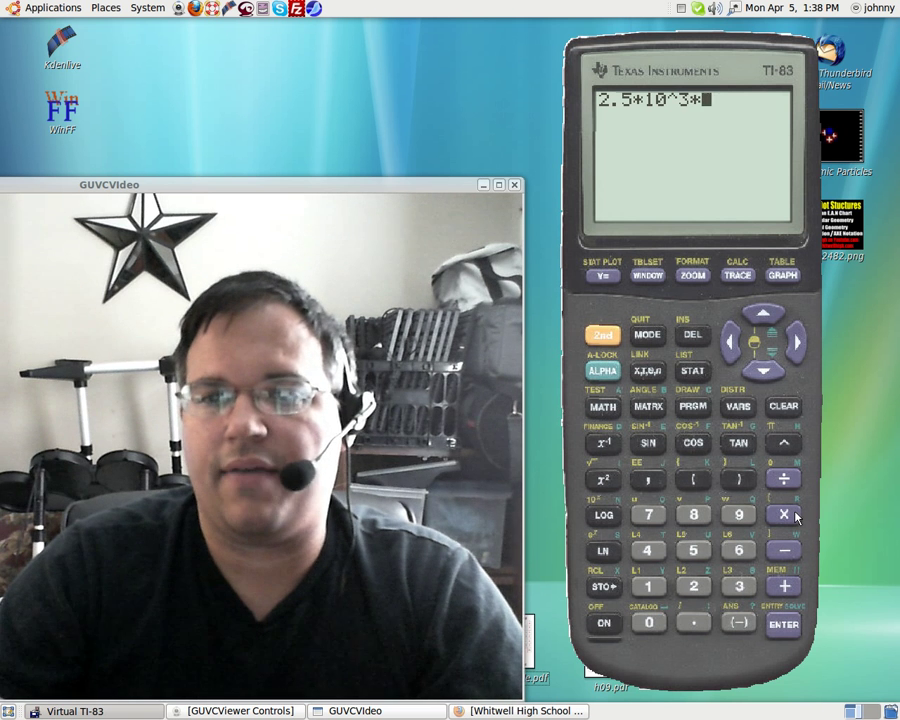
left_click(740, 587)
left_click(693, 622)
left_click(649, 590)
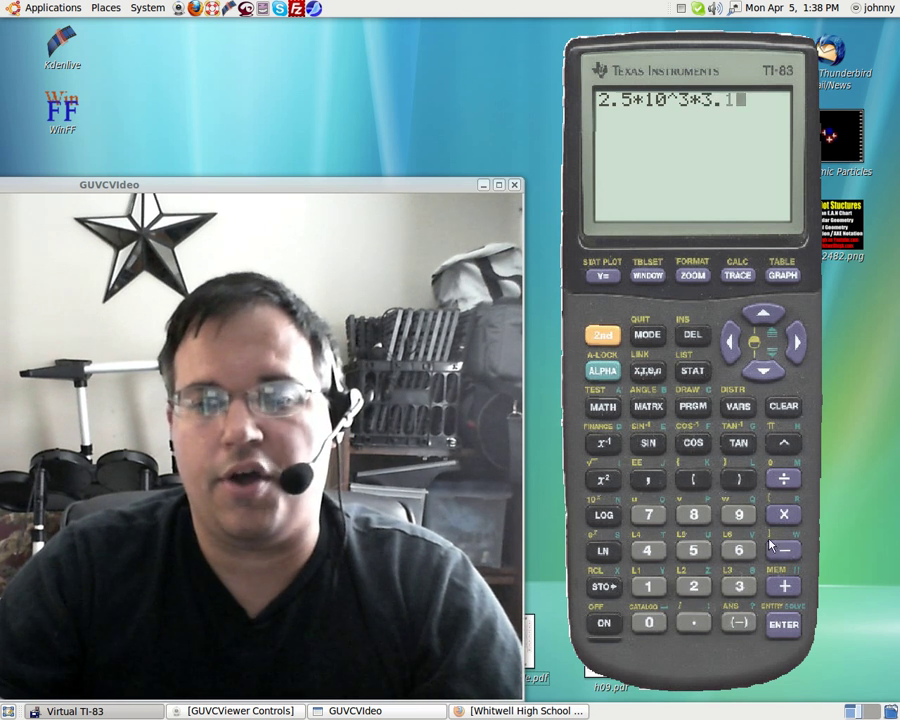
left_click(784, 514)
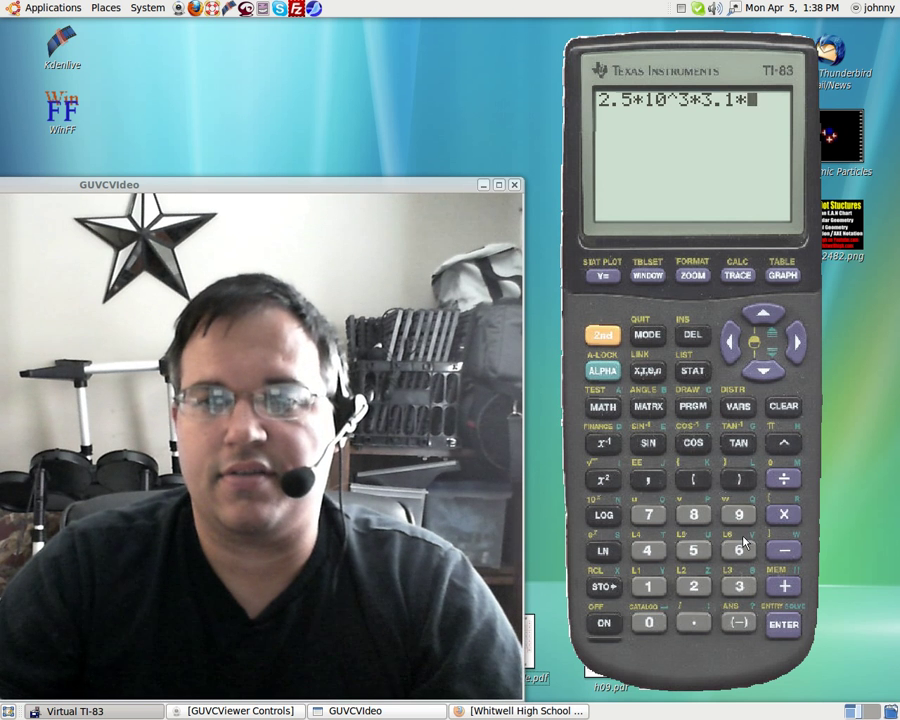
left_click(648, 587)
left_click(650, 622)
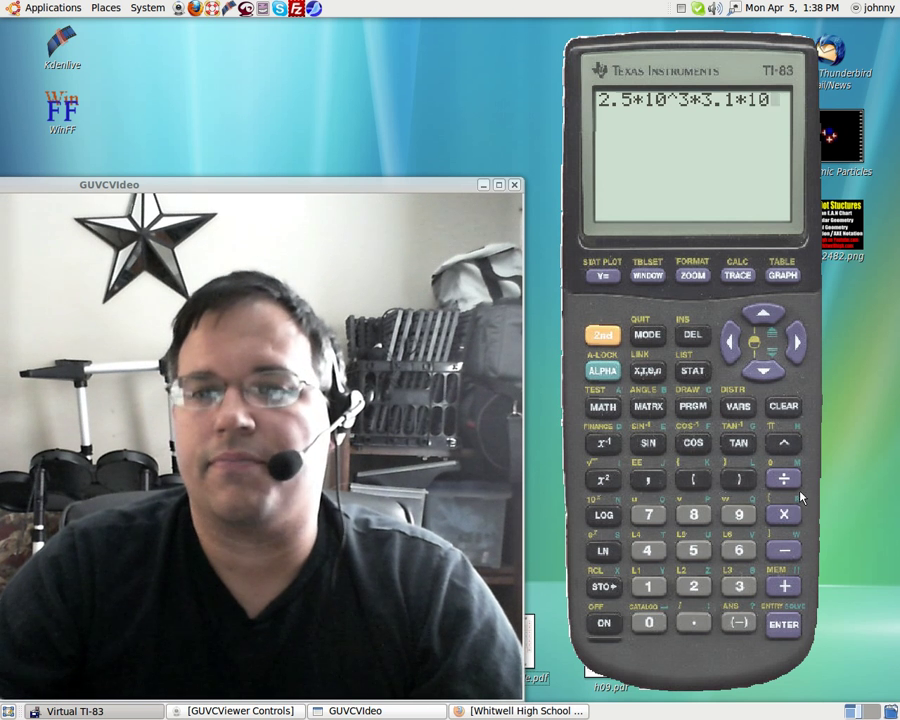
left_click(786, 452)
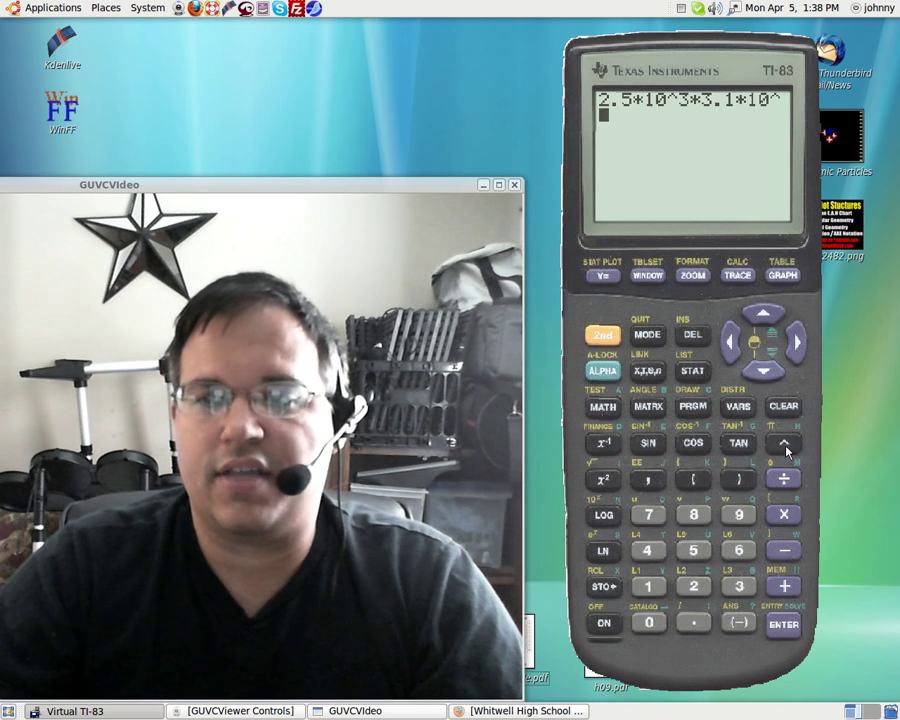
left_click(652, 551)
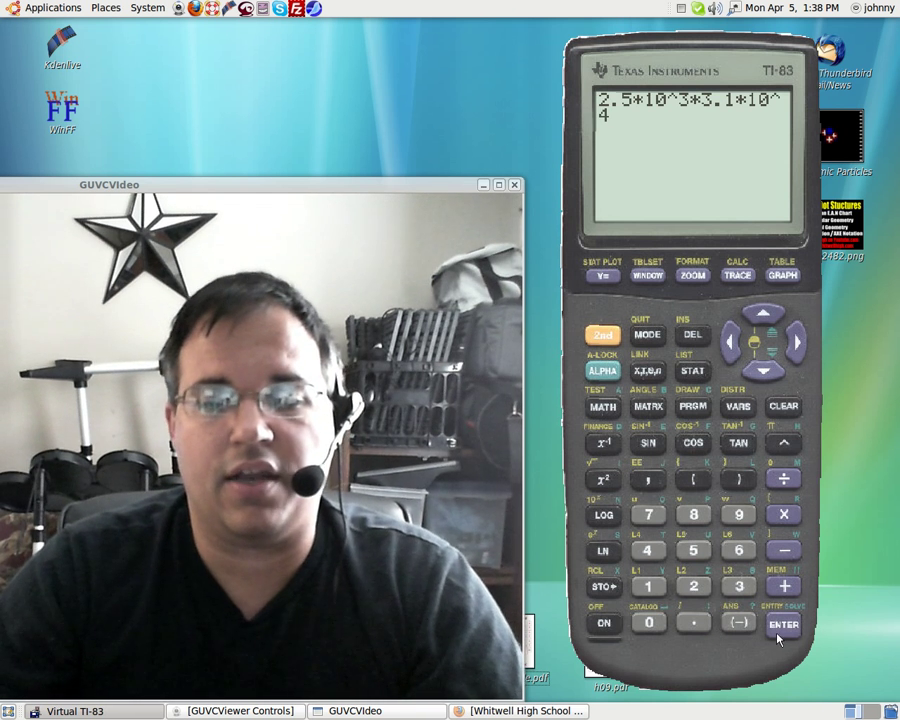
left_click(781, 630)
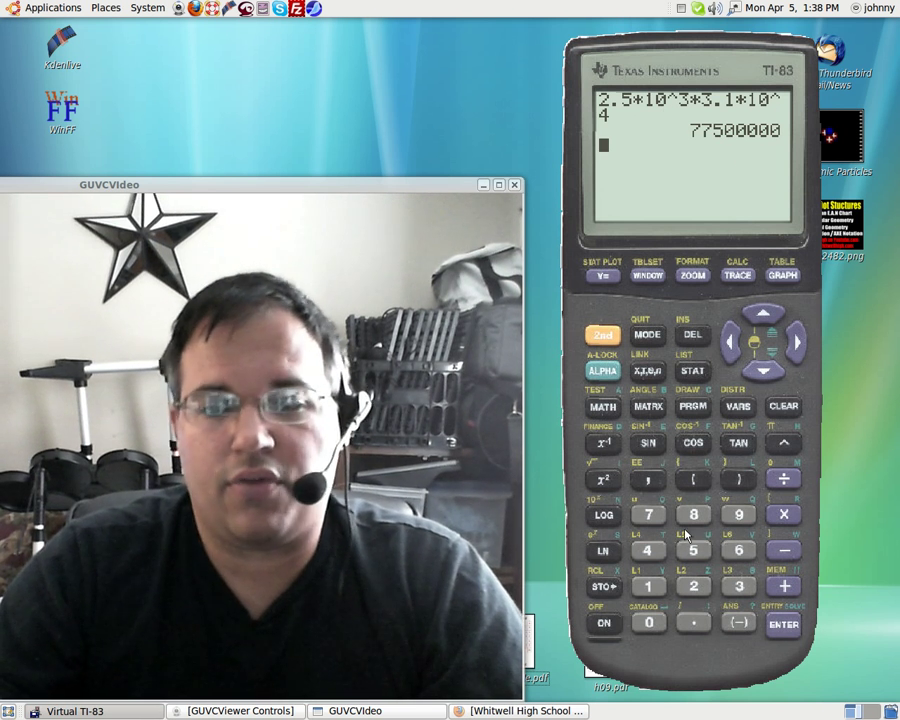
- Enter 2.5E3*3.1E4 with the EE marker and evaluate it to 77500000
left_click(698, 590)
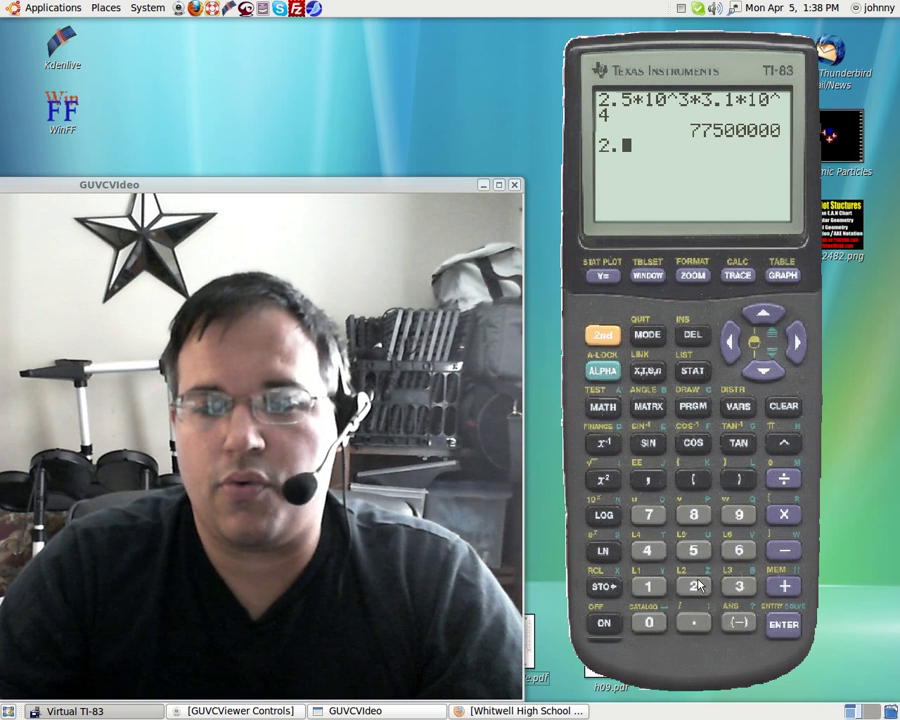
left_click(695, 549)
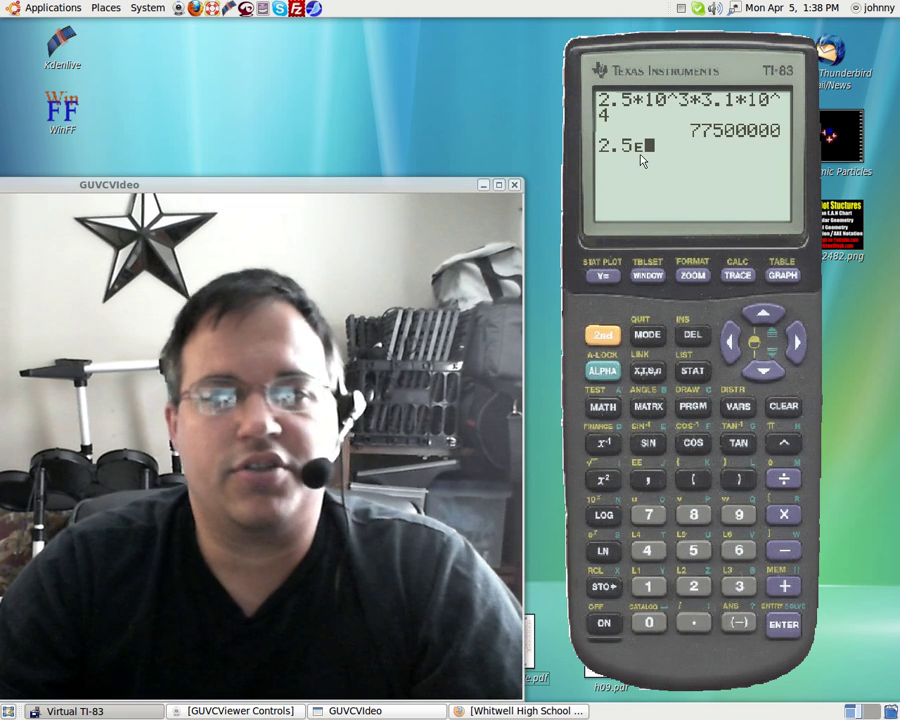
left_click(741, 588)
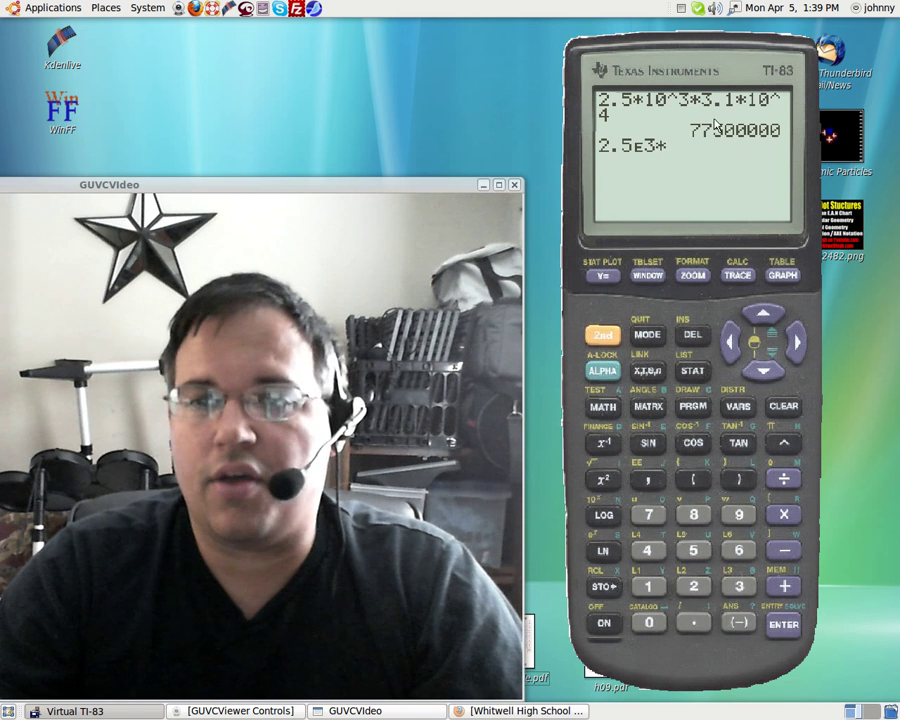
left_click(740, 590)
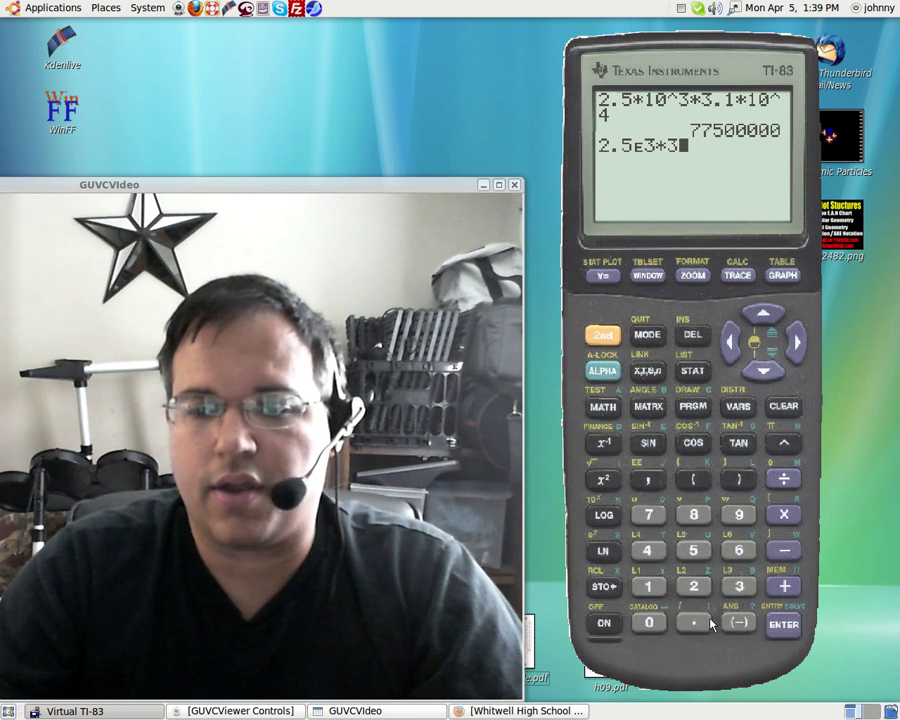
left_click(693, 622)
left_click(646, 588)
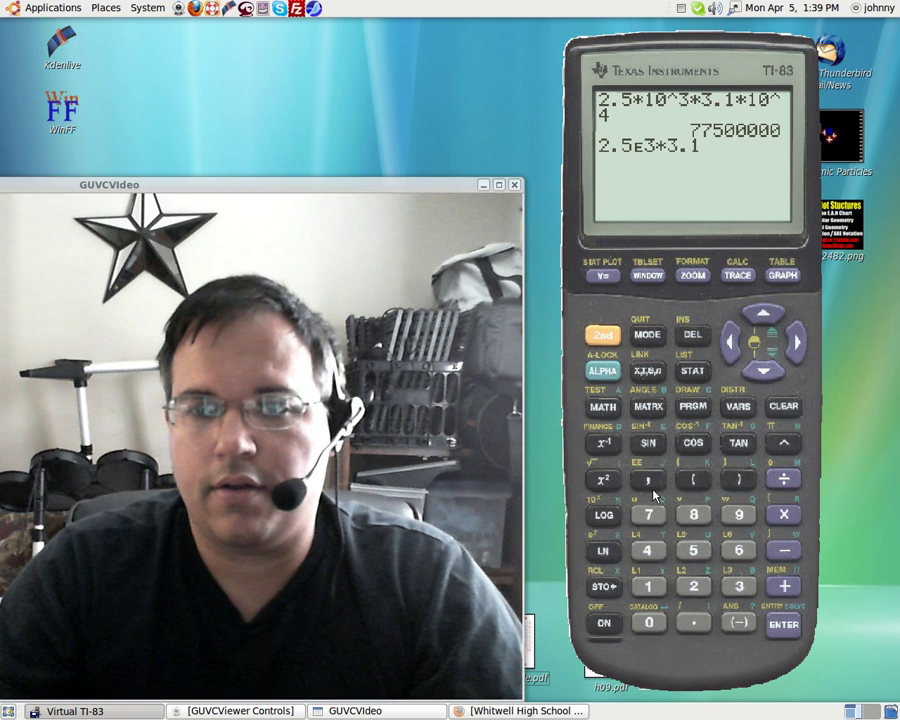
left_click(617, 340)
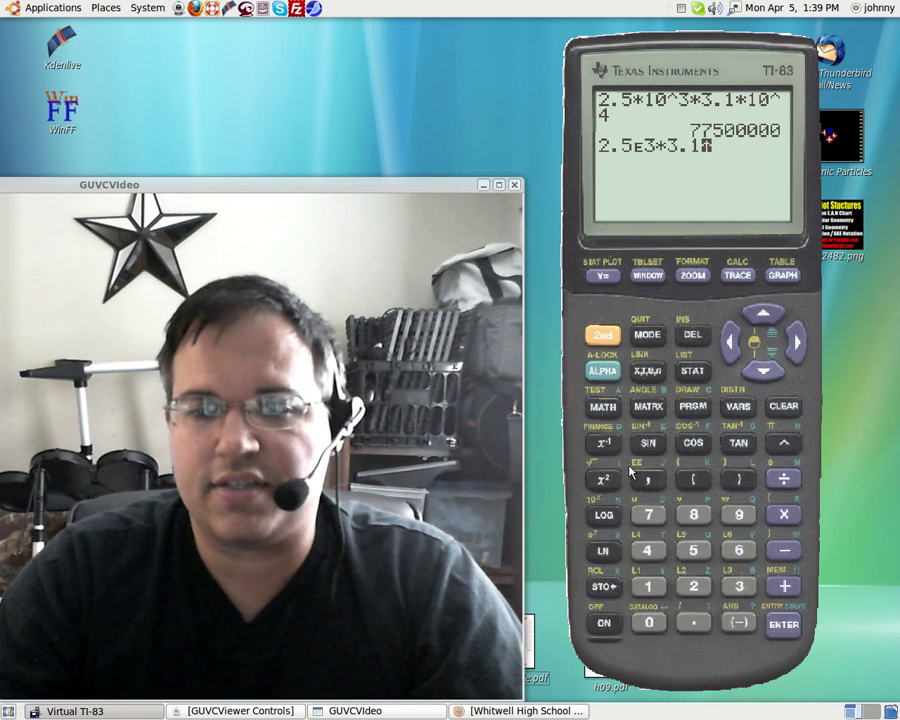
left_click(648, 482)
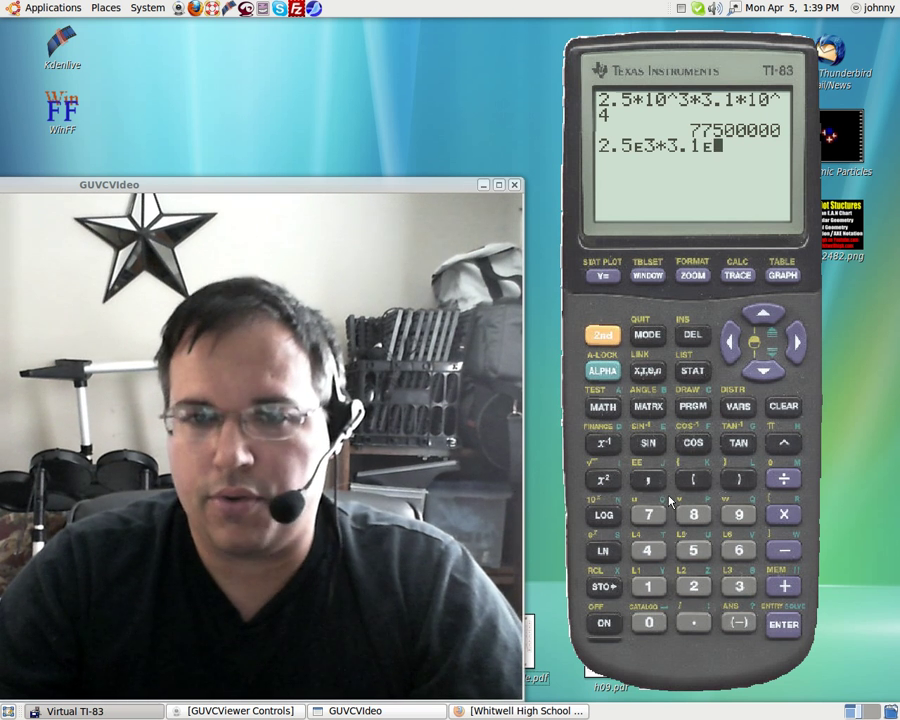
left_click(652, 551)
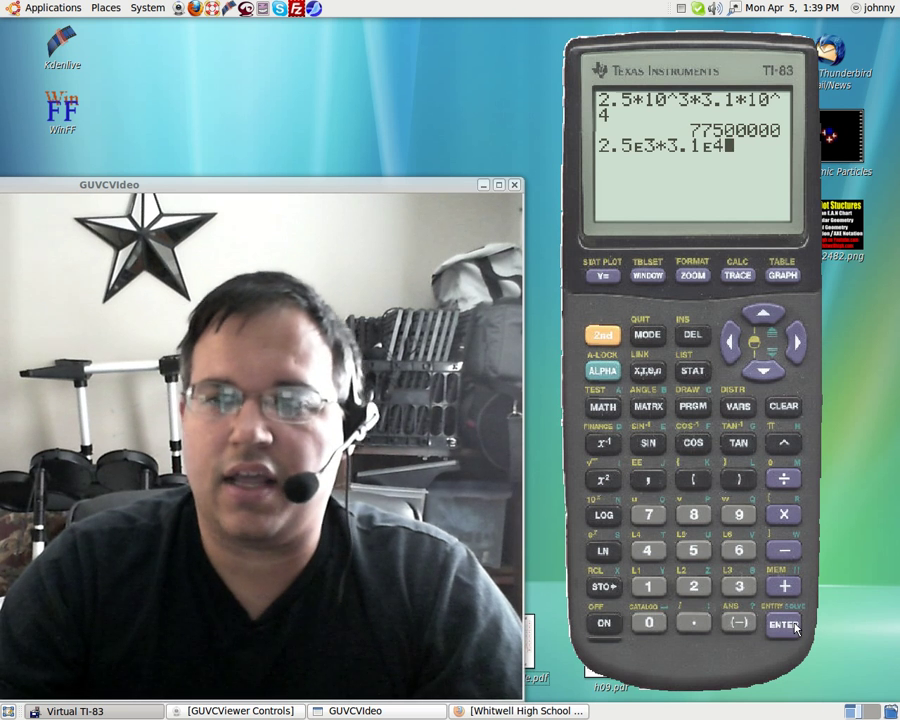
left_click(784, 625)
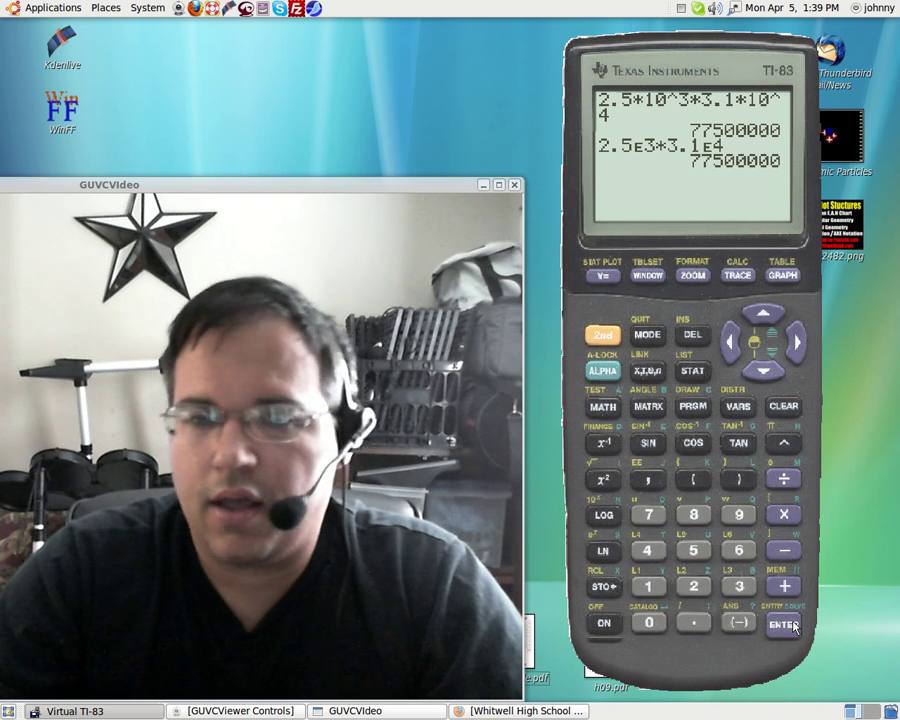
- Clear the stray Ans^2.5 entry and enter 2.5*10^3 on a new line
type("^2.5")
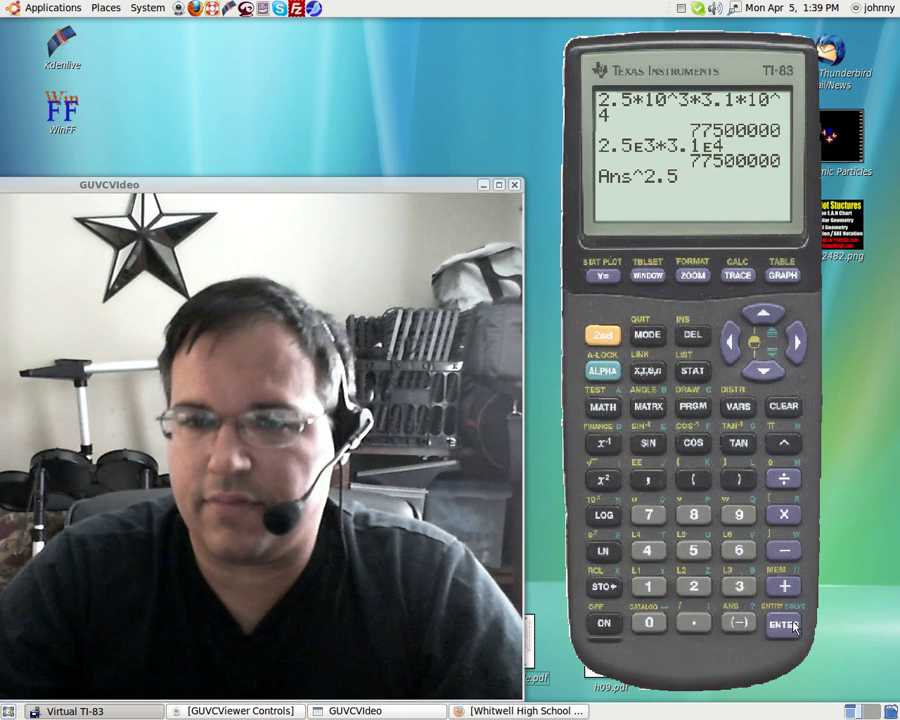
key("Left")
key("Left")
key("Left")
key("Left")
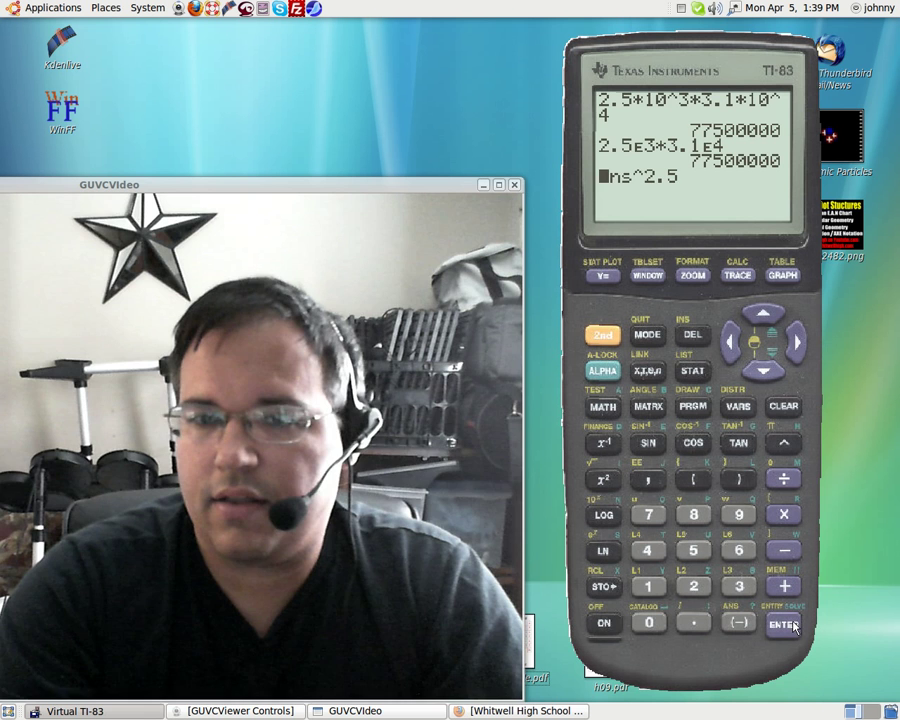
key("Delete")
key("Delete")
key("Delete")
key("Delete")
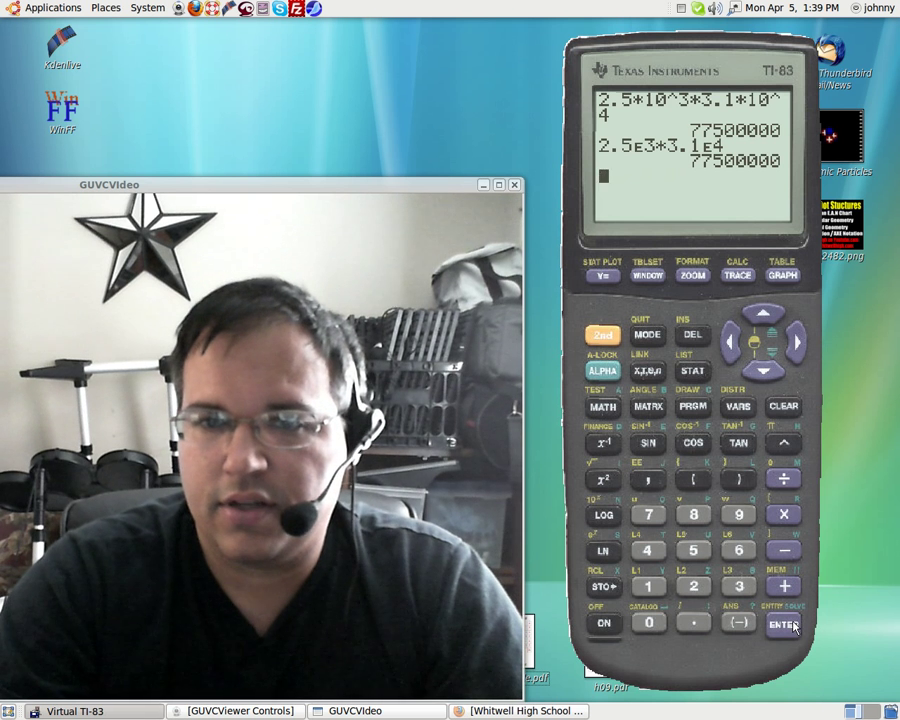
type("2.5")
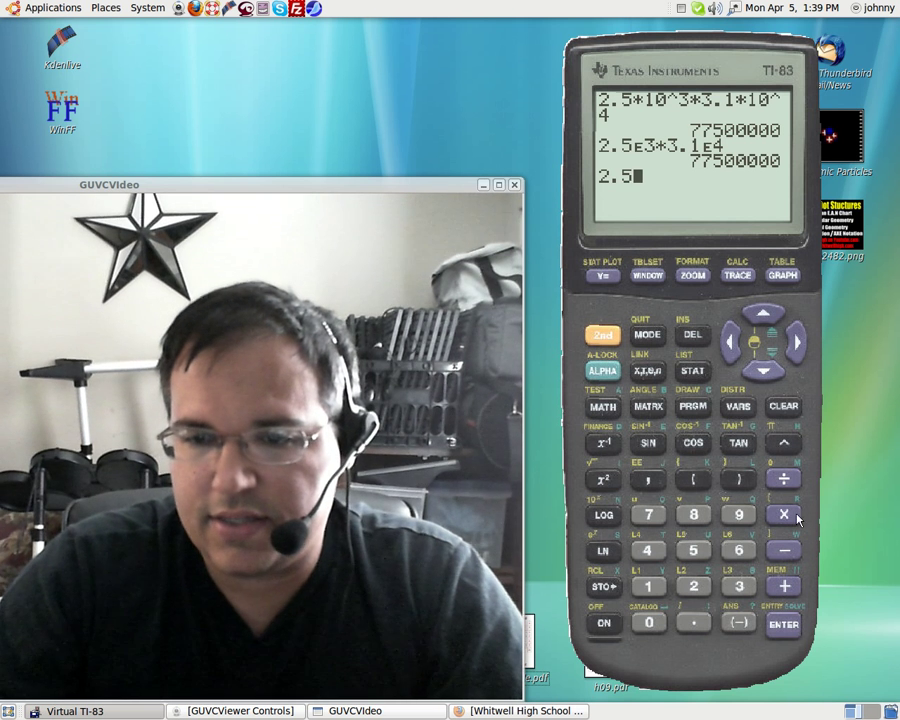
left_click(796, 516)
left_click(649, 587)
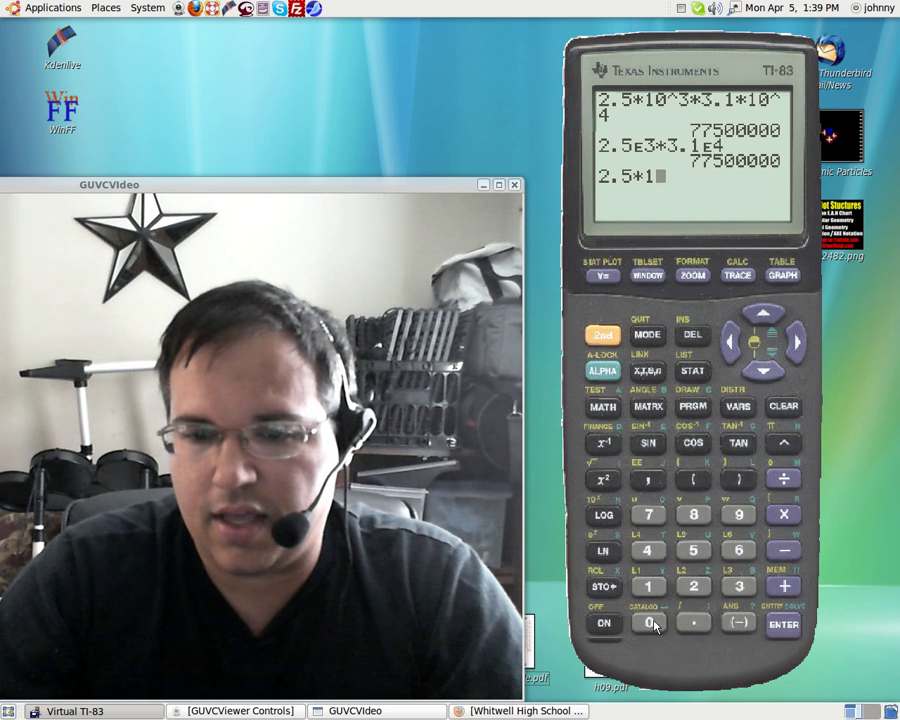
left_click(649, 622)
left_click(783, 444)
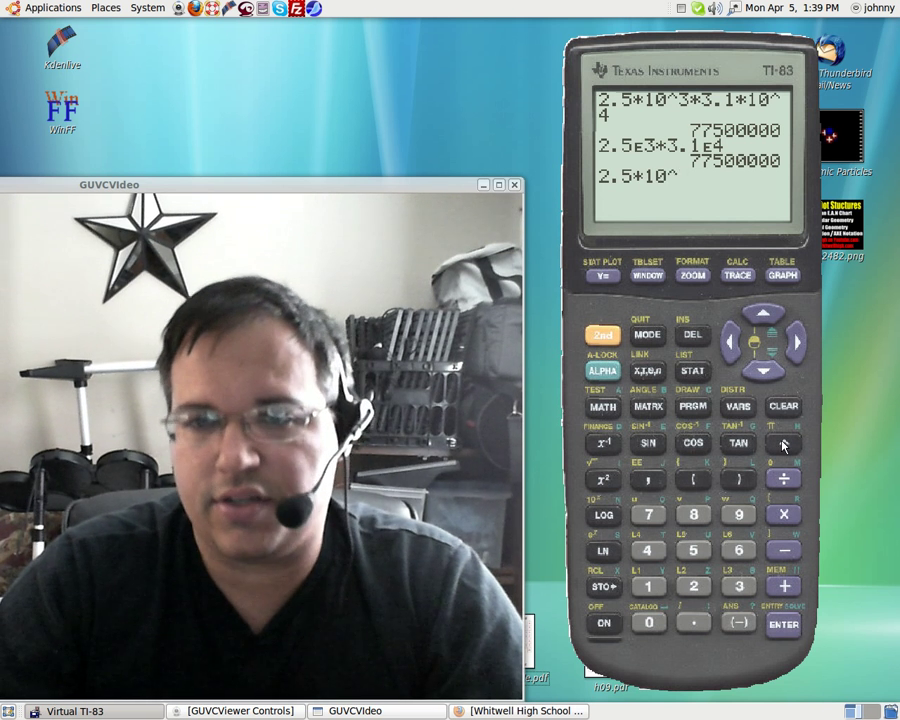
left_click(739, 588)
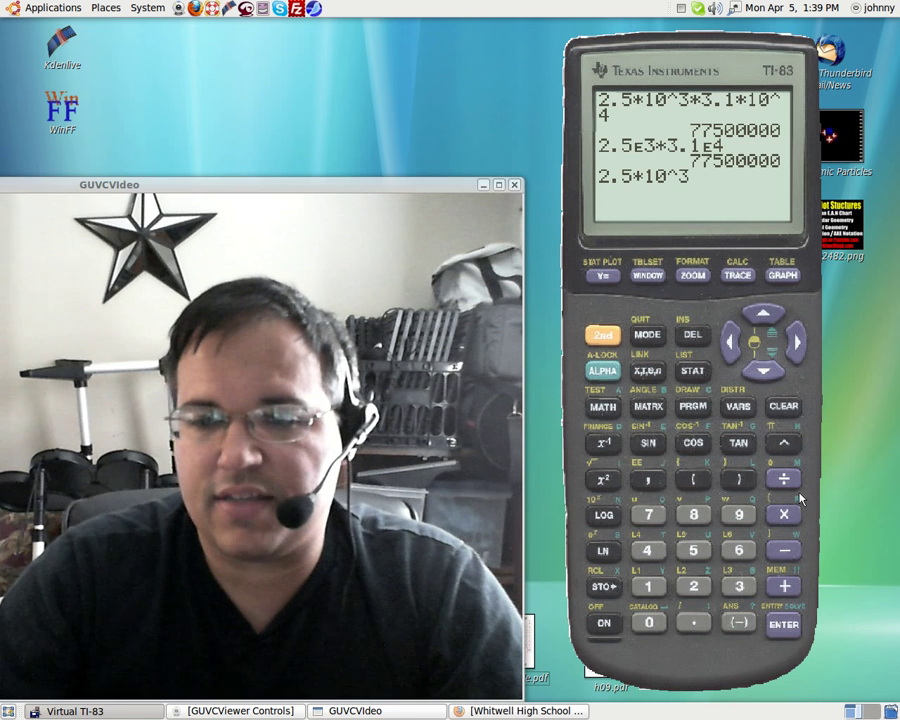
- Divide by 3.1*10^4, completing the entry 2.5*10^3/3.1*10^4
left_click(785, 477)
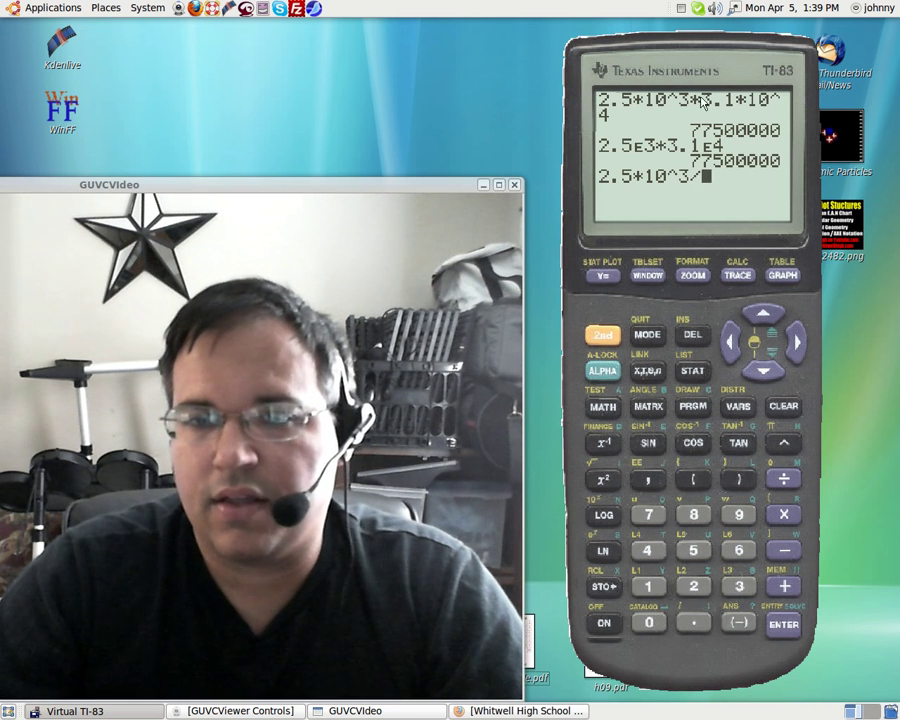
type("3.1")
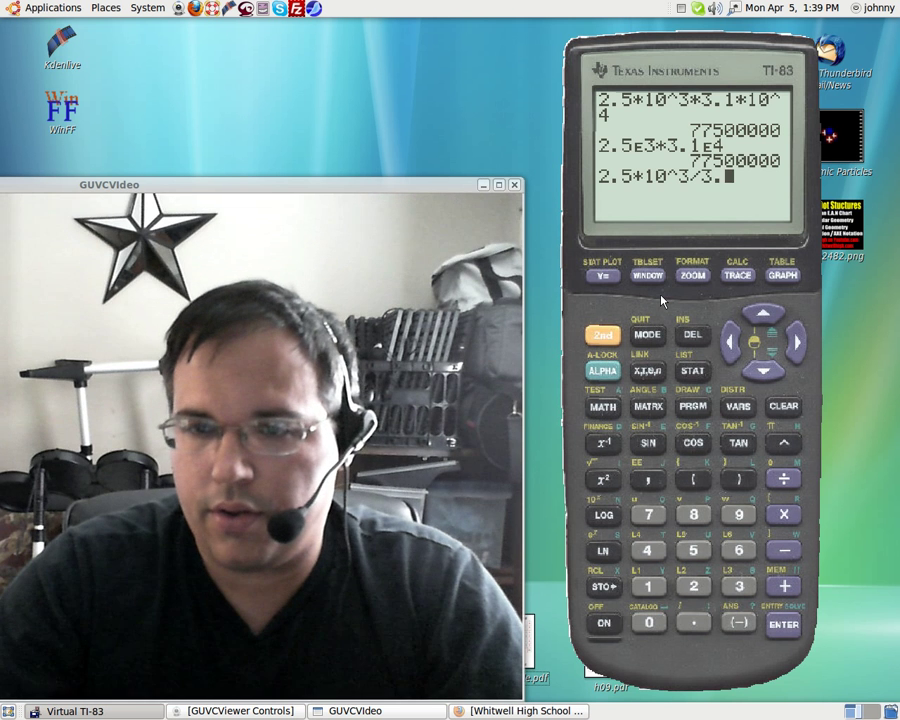
left_click(601, 334)
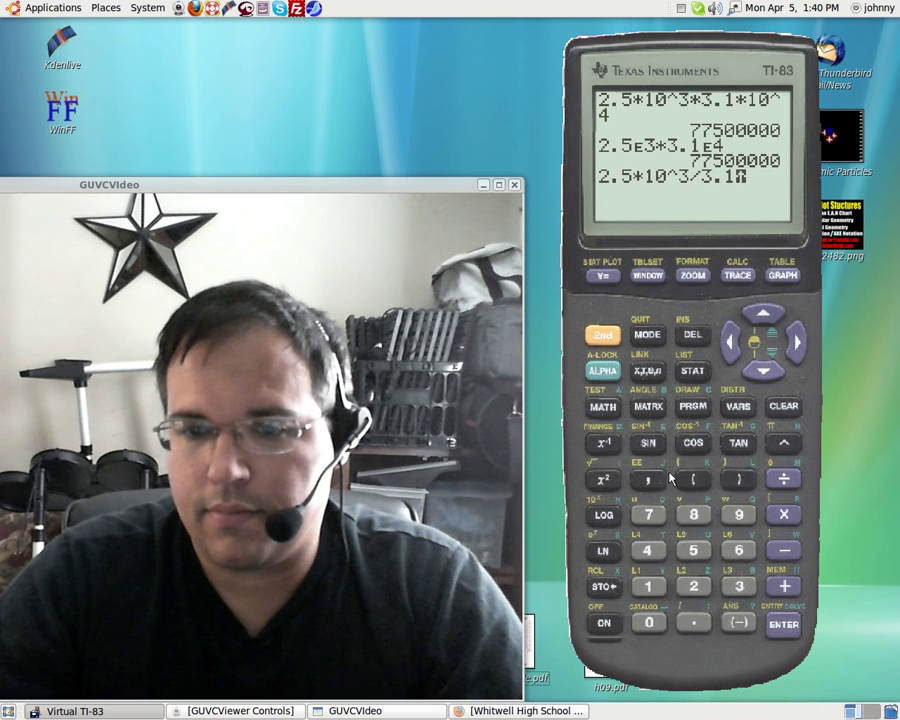
left_click(784, 514)
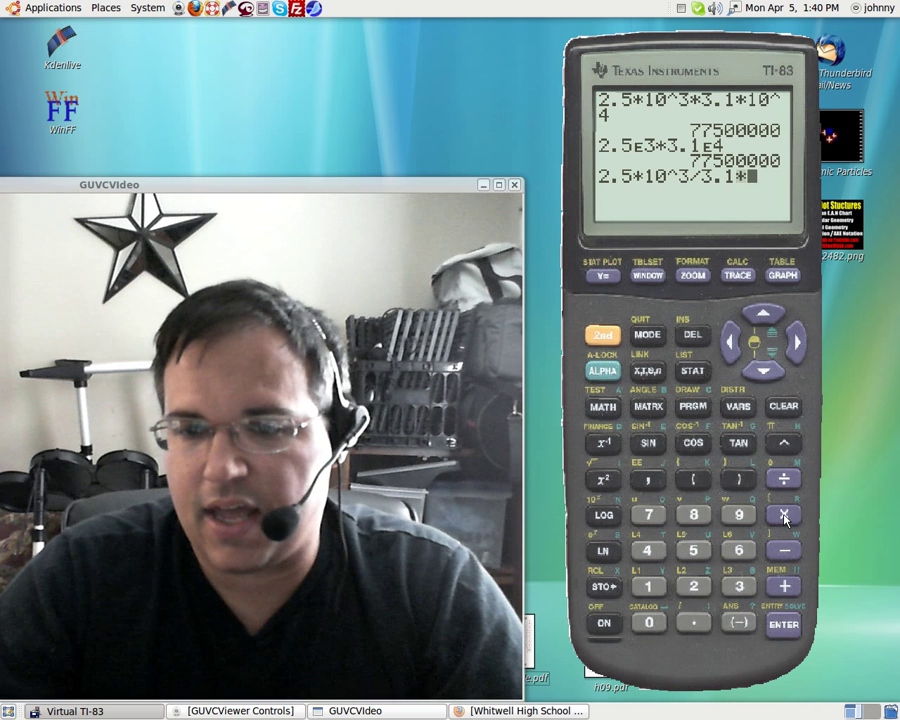
left_click(649, 591)
left_click(650, 621)
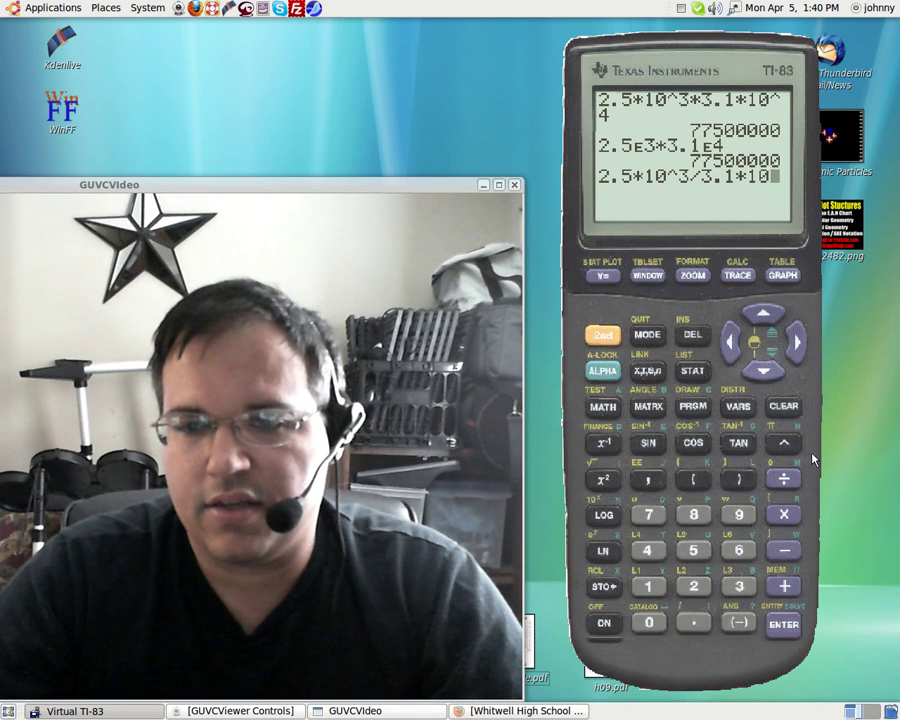
left_click(784, 443)
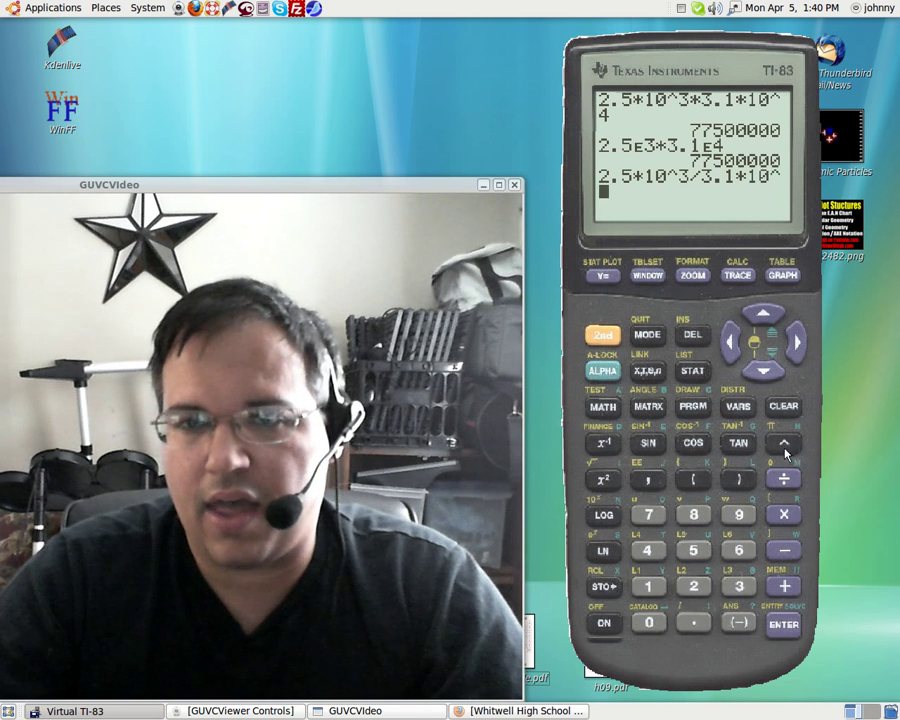
left_click(650, 551)
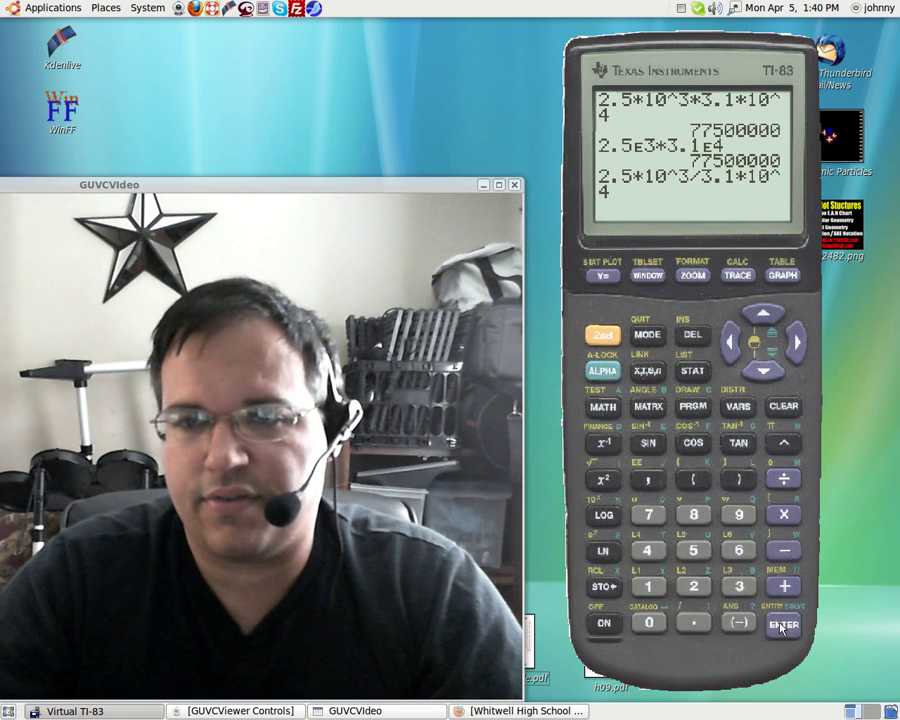
- Evaluate the division to 8064516.129 and start a new entry with an opening parenthesis
left_click(782, 626)
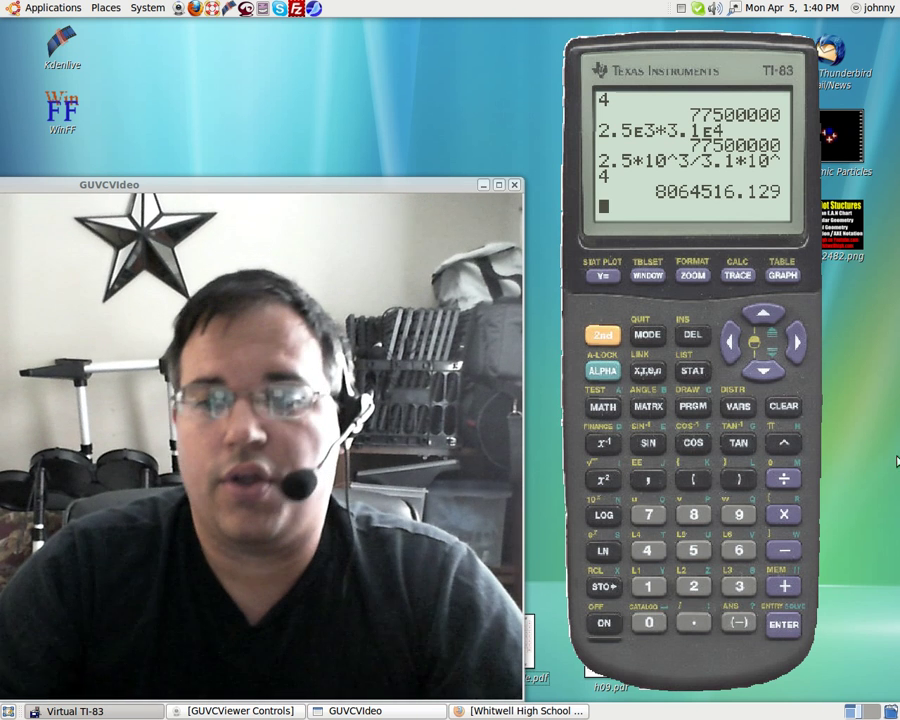
left_click(698, 485)
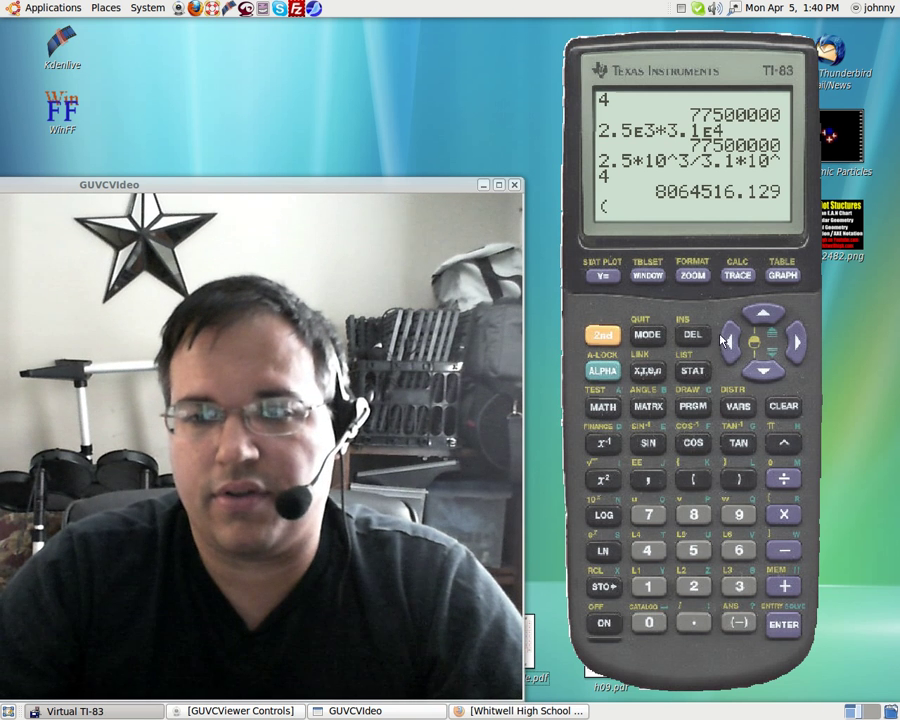
- Recall the previous division entry and insert an opening parenthesis before 2.5
left_click(690, 336)
left_click(604, 336)
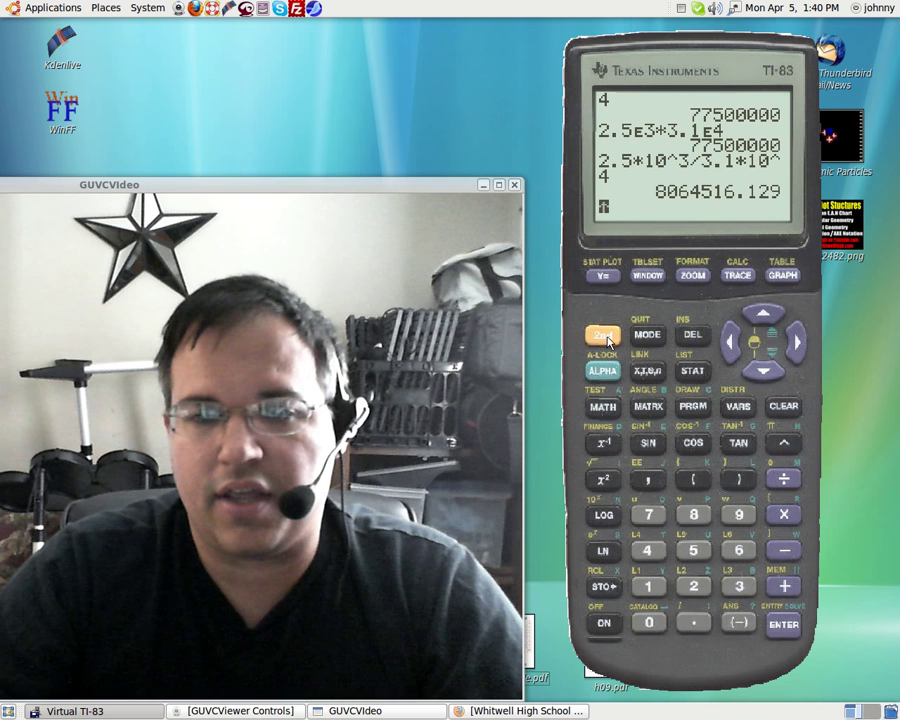
left_click(778, 618)
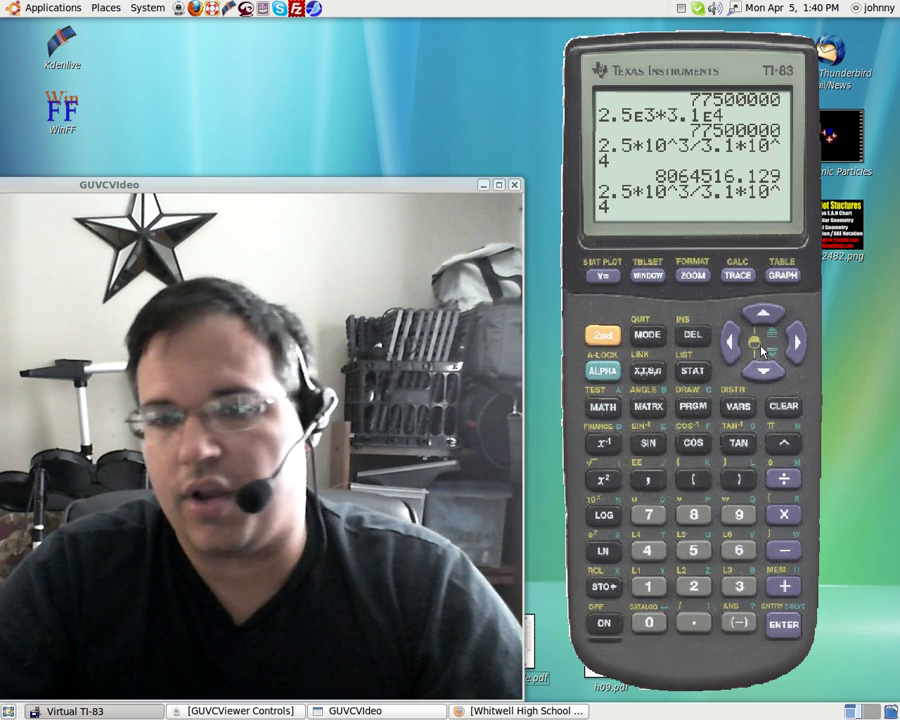
left_click(760, 313)
left_click(740, 344)
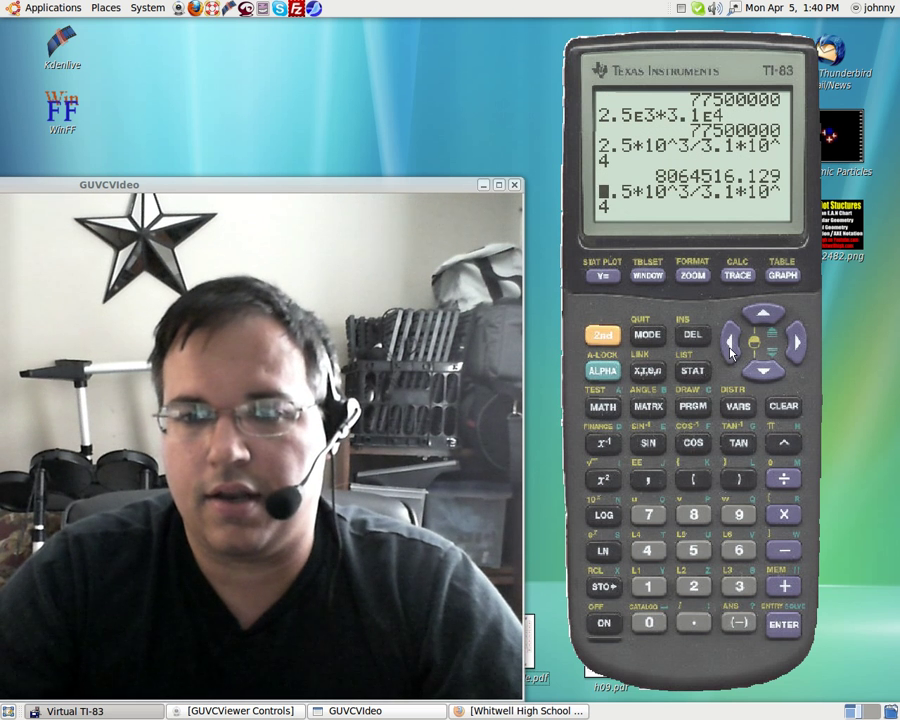
left_click(604, 336)
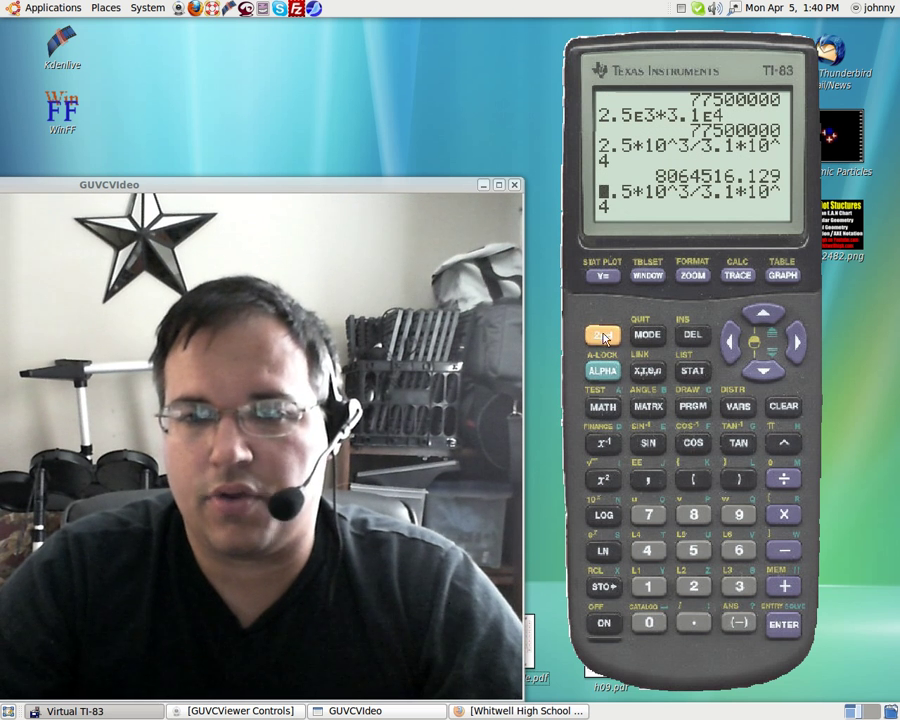
left_click(697, 476)
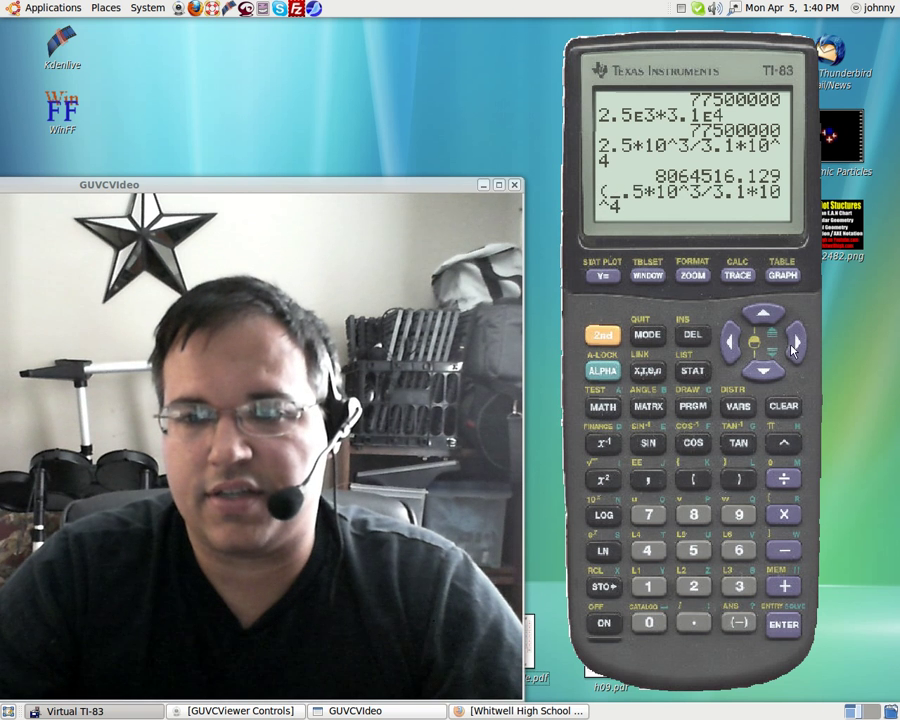
- Close the first group with a parenthesis after 10^3
left_click(796, 345)
left_click(796, 345)
left_click(796, 345)
left_click(796, 345)
left_click(797, 345)
left_click(797, 345)
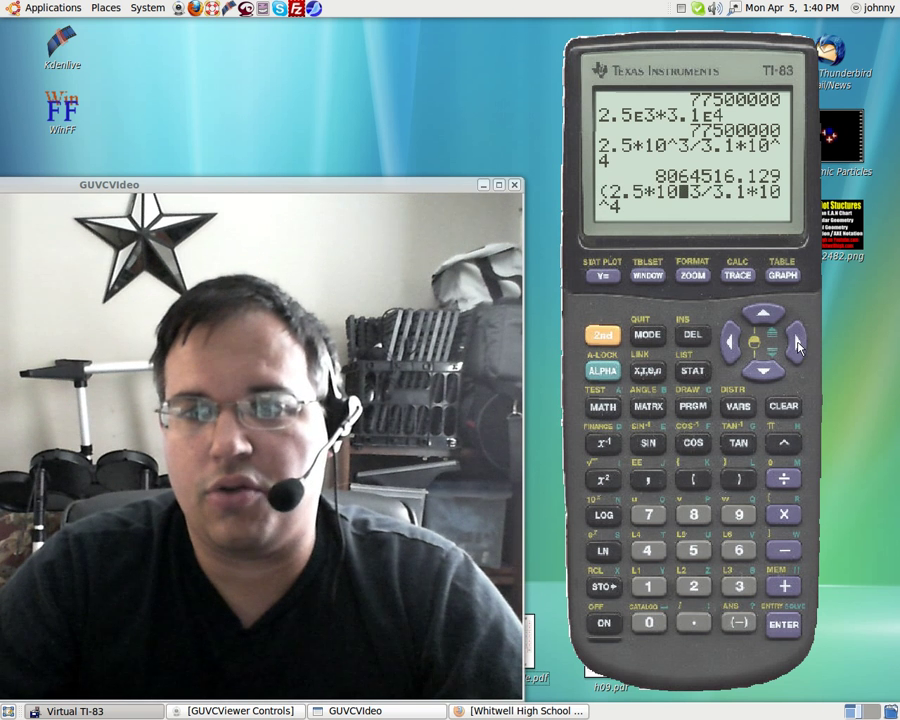
left_click(797, 345)
left_click(797, 345)
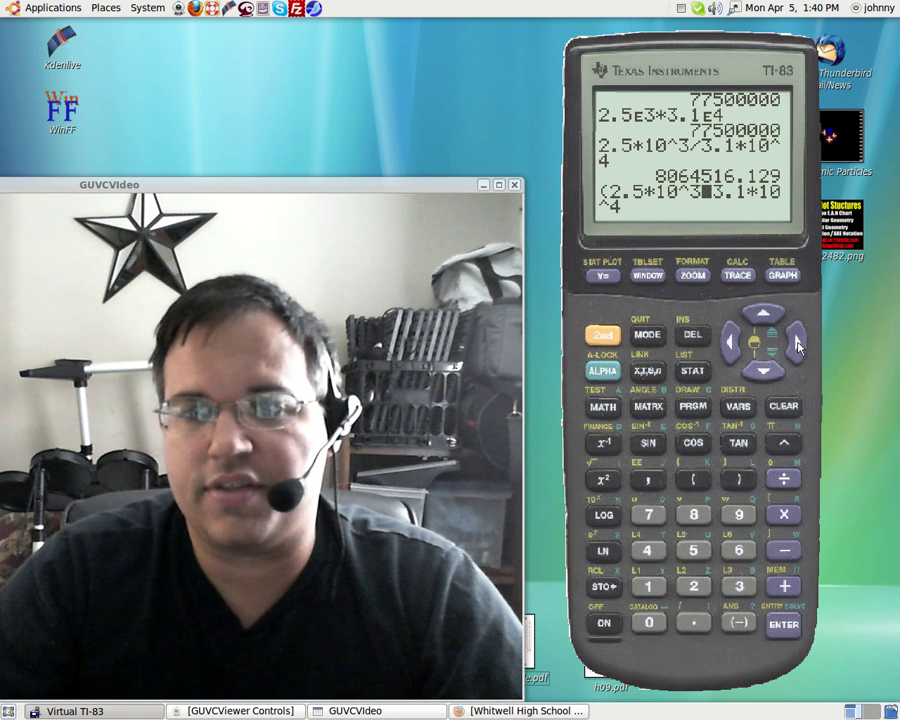
left_click(738, 479)
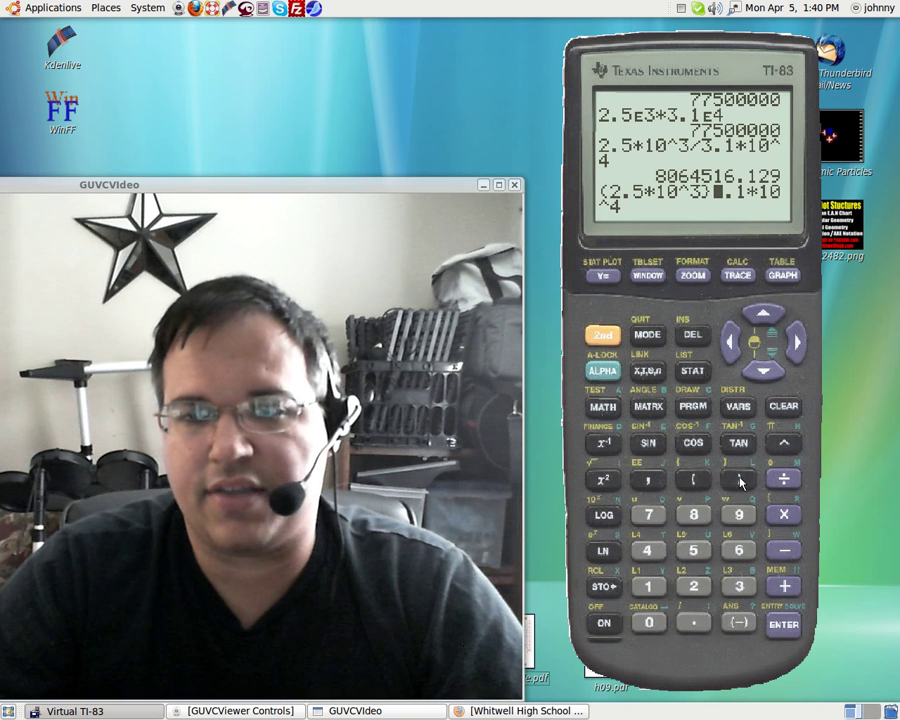
- Restore the division sign, add an opening parenthesis before 3.1, and move to the end
left_click(729, 343)
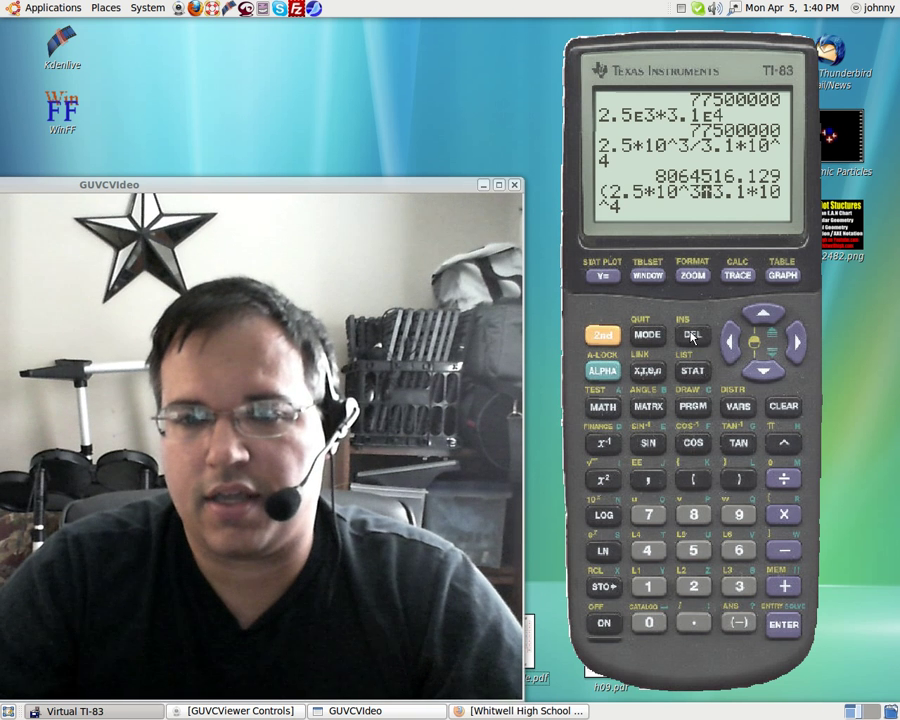
left_click(738, 480)
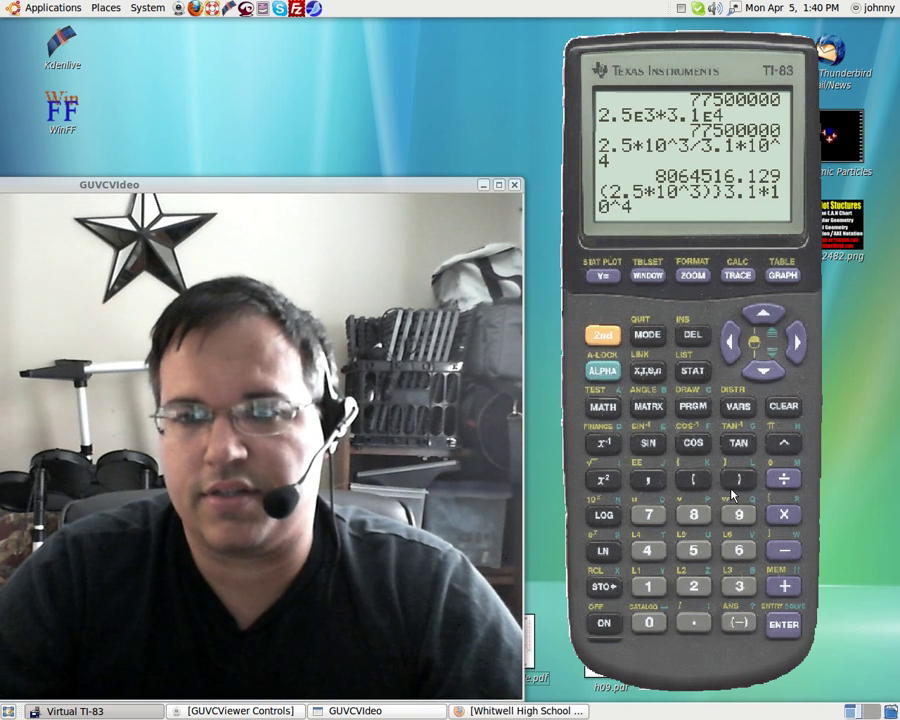
left_click(785, 482)
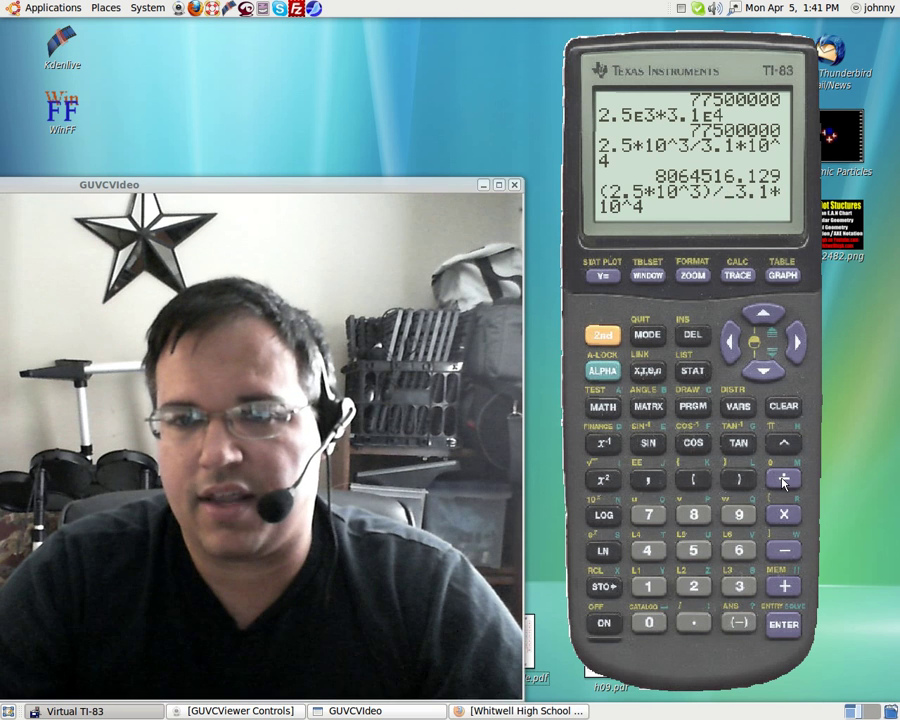
left_click(695, 481)
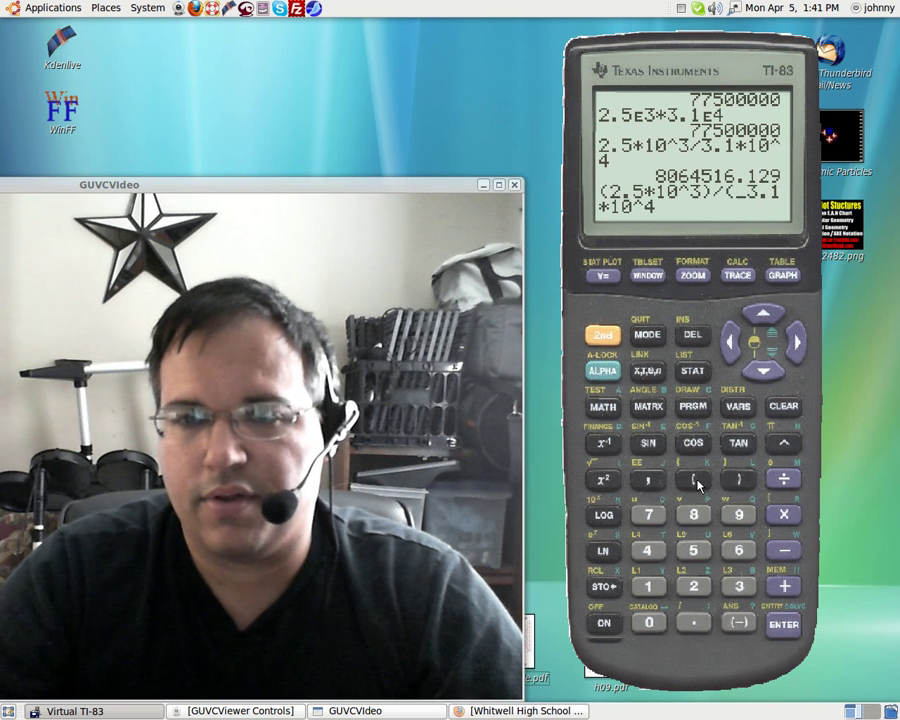
left_click(797, 343)
left_click(799, 347)
left_click(799, 347)
left_click(799, 347)
left_click(799, 347)
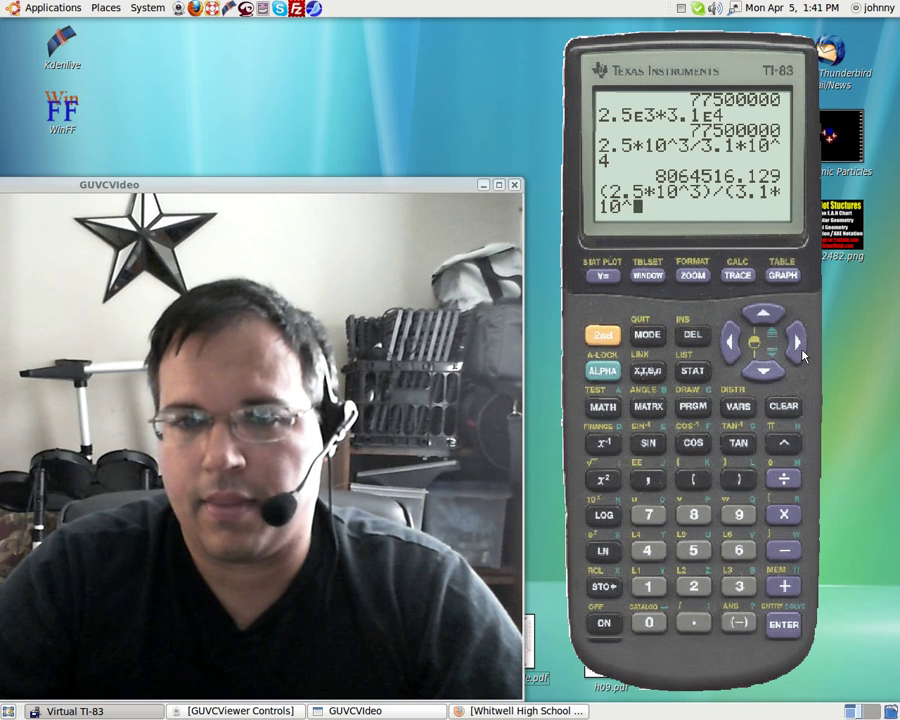
left_click(799, 347)
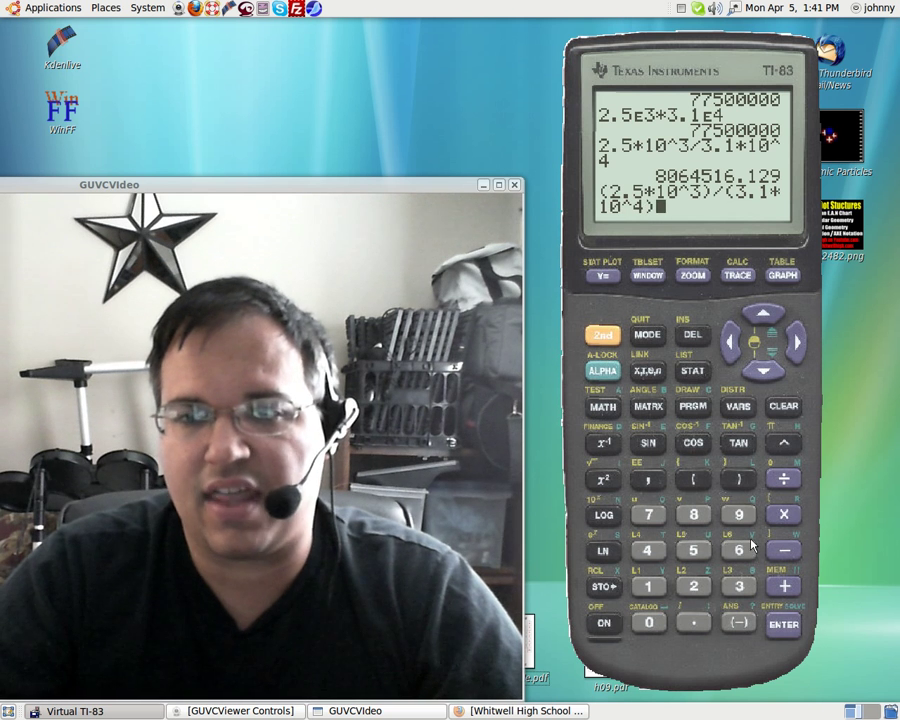
- Close the second group and evaluate (2.5*10^3)/(3.1*10^4) to .0806451613
left_click(742, 484)
left_click(786, 624)
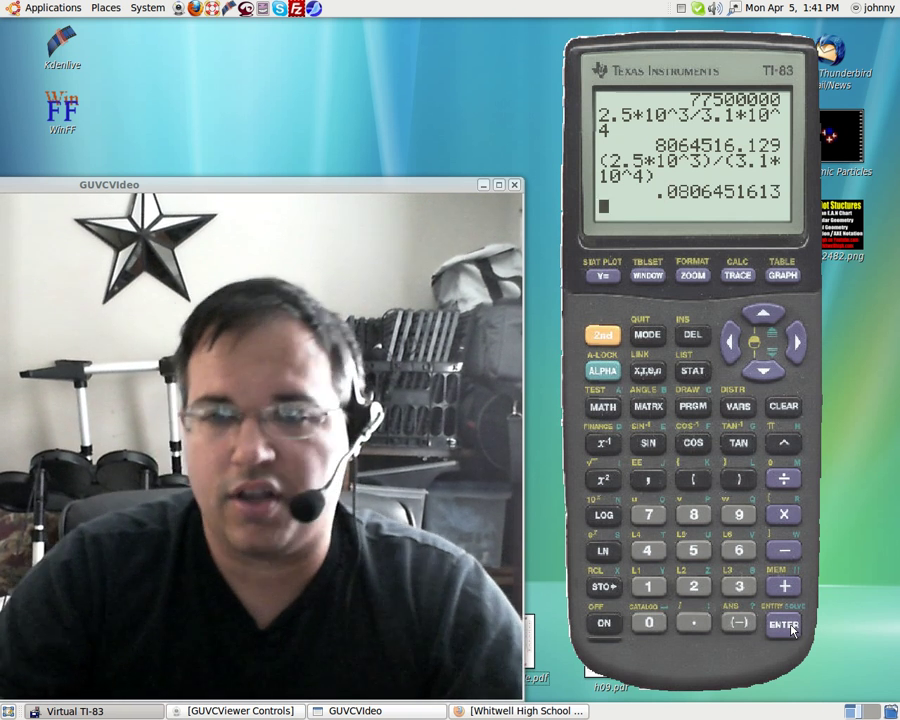
- Enter 2.5E3/3.1E4 with the EE marker and evaluate it to .0806451613
left_click(693, 586)
left_click(693, 622)
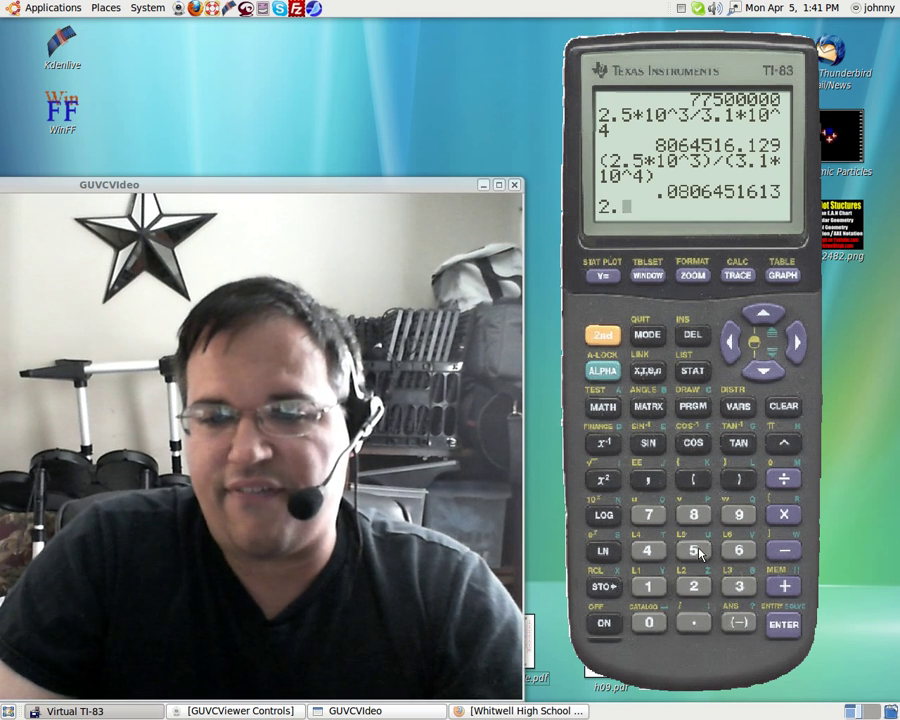
left_click(699, 553)
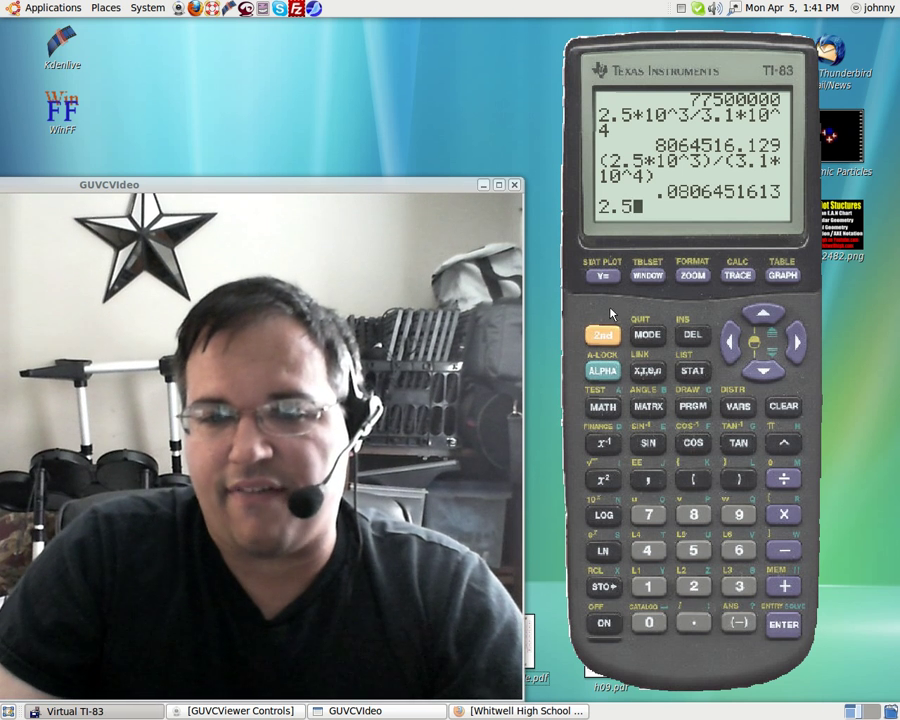
left_click(651, 483)
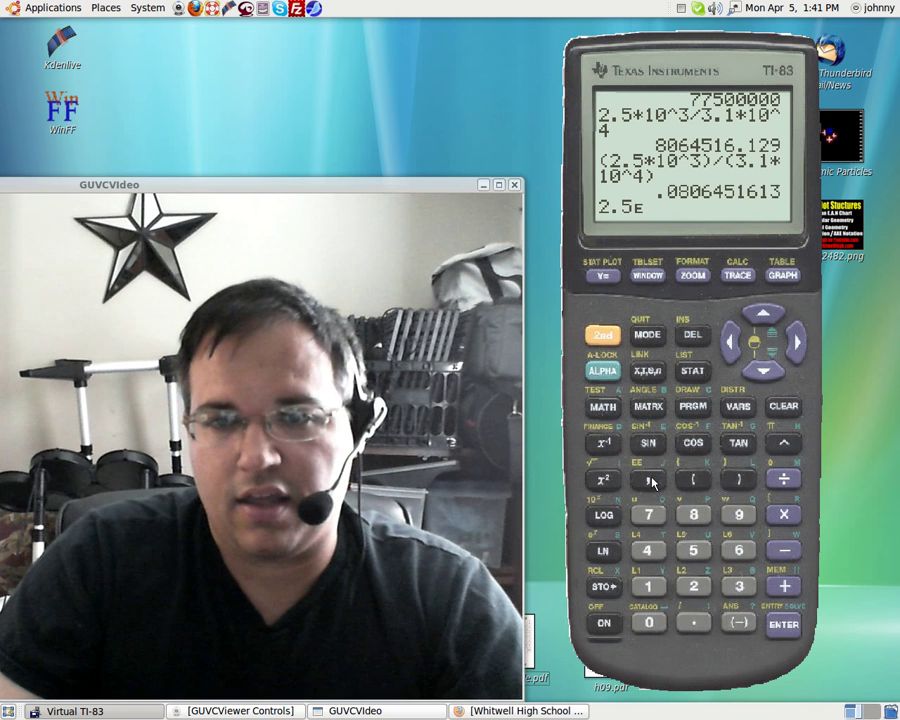
left_click(739, 586)
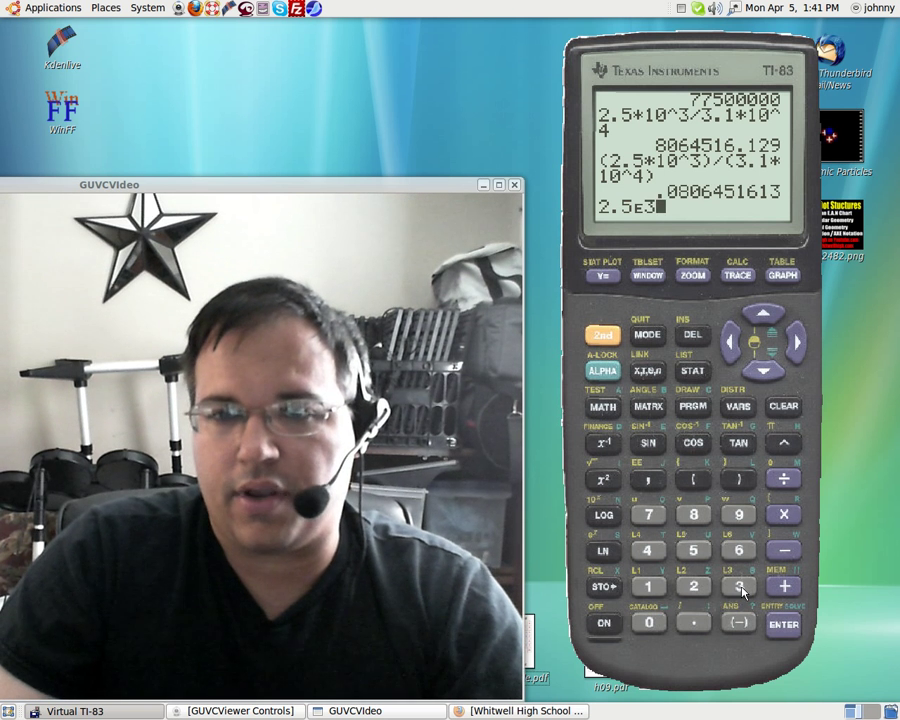
left_click(786, 481)
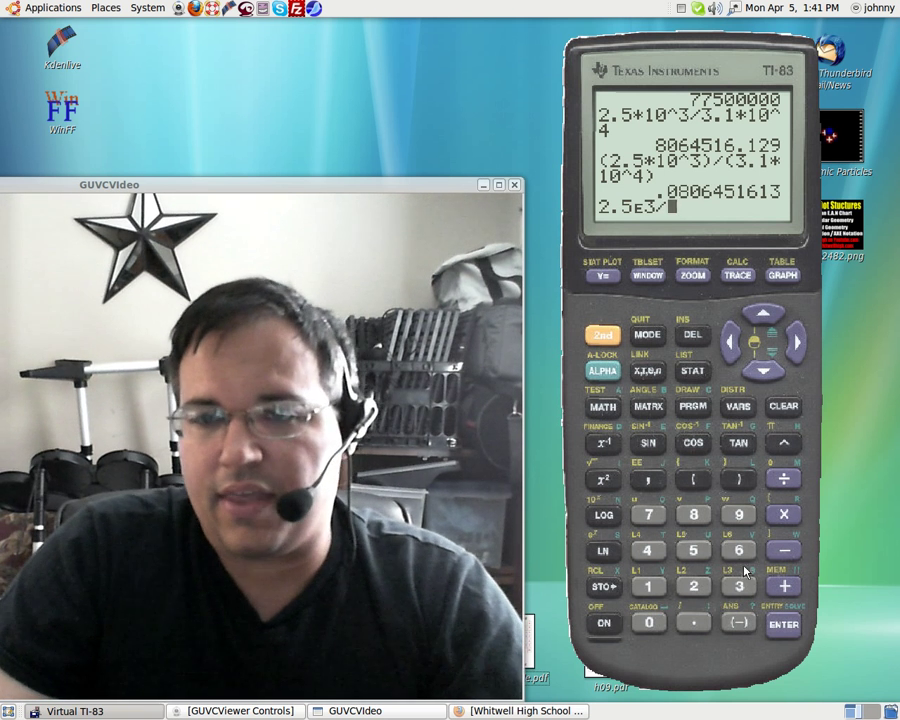
left_click(739, 586)
left_click(693, 622)
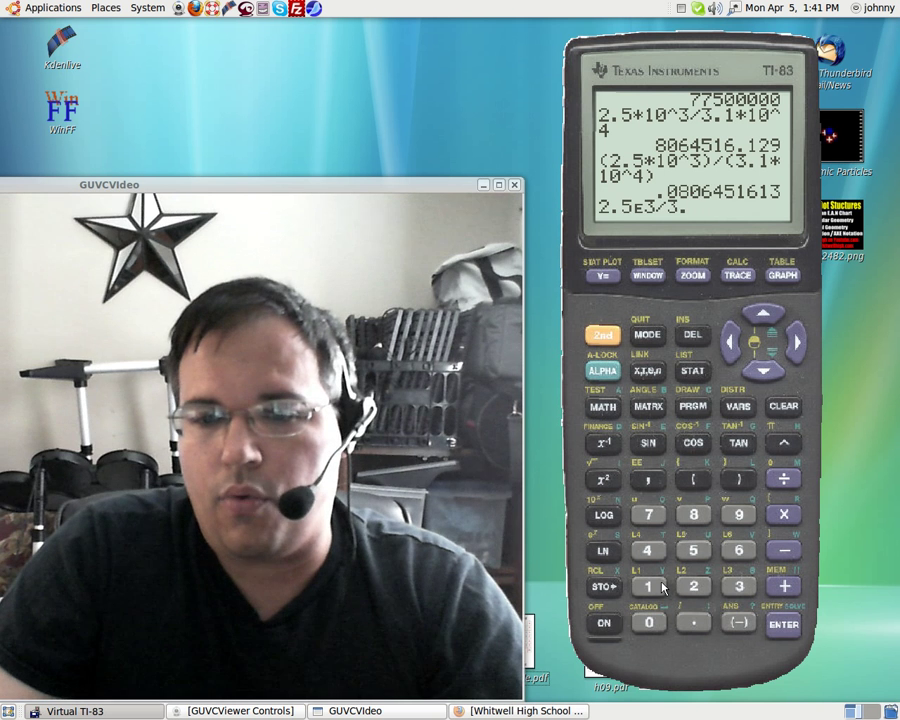
left_click(648, 587)
left_click(603, 335)
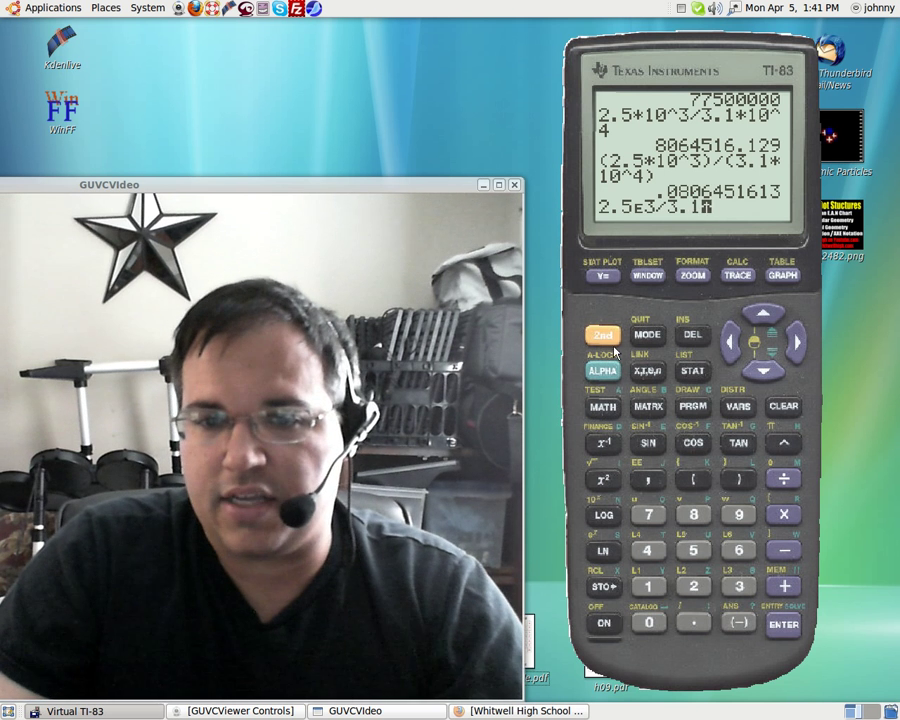
left_click(648, 479)
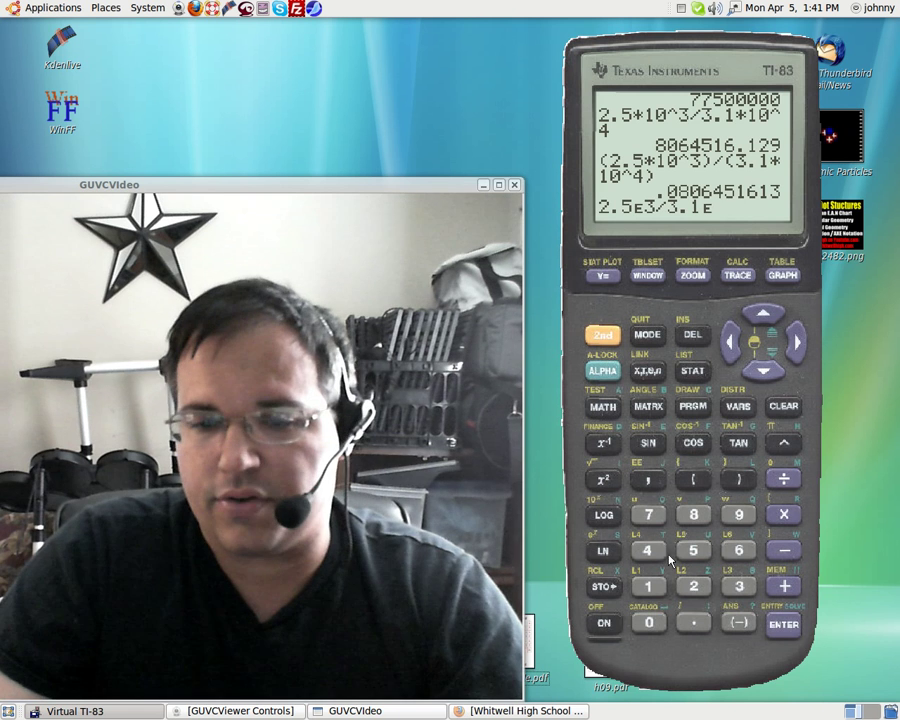
left_click(784, 625)
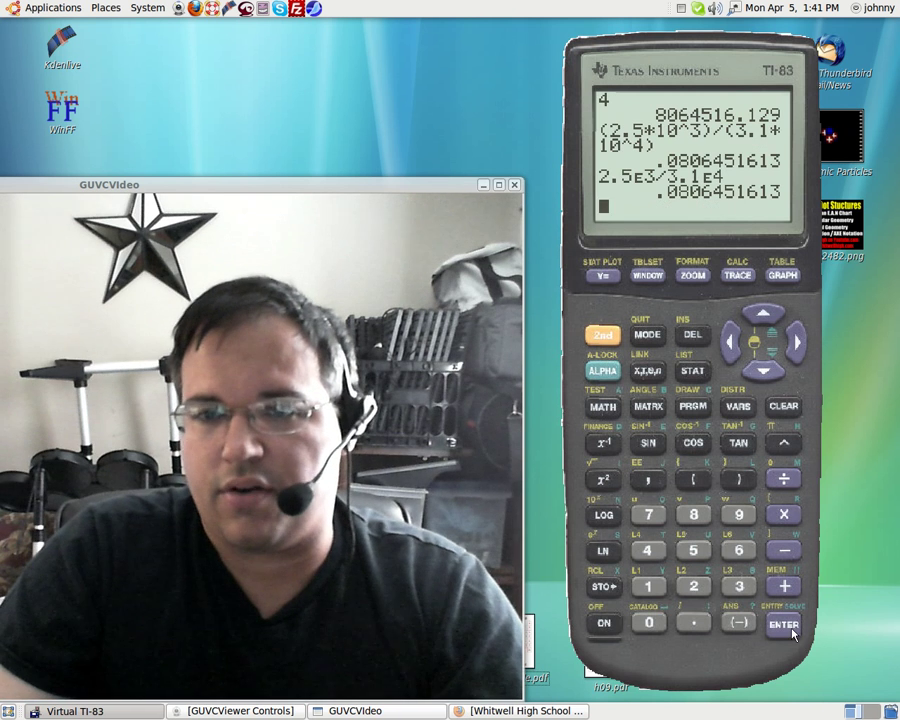